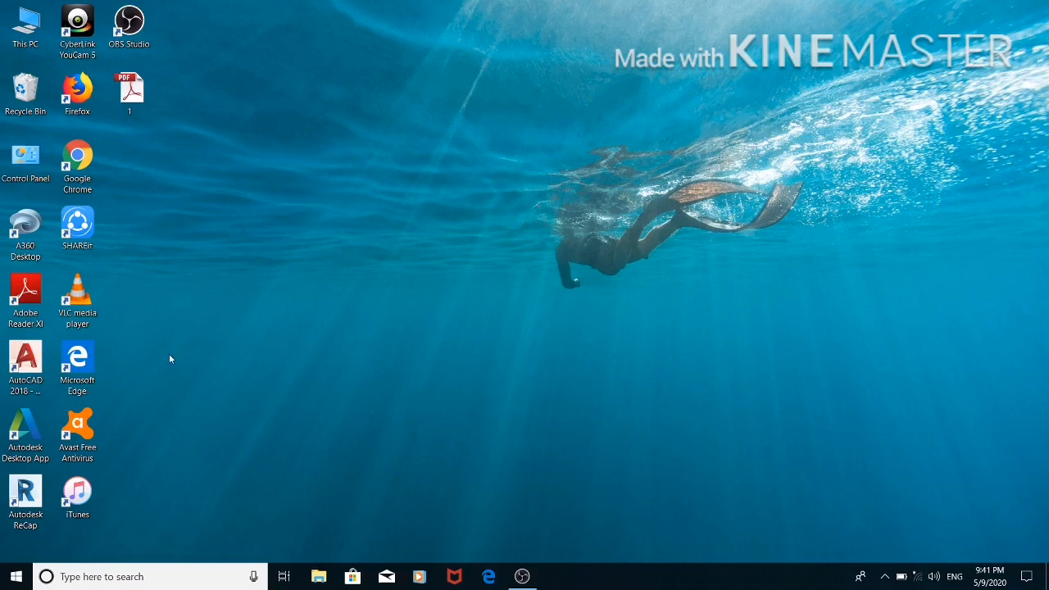
Step: Launch AutoCAD 2018 from the desktop and start a new blank drawing
{"action": "left_click", "coordinate": [21, 373]}
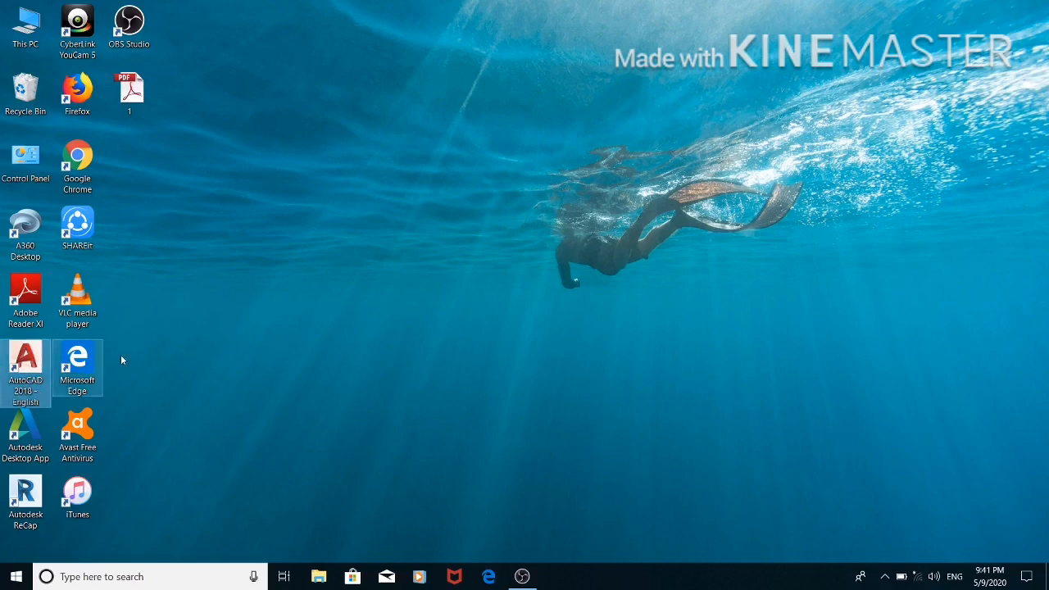
{"action": "double_click", "coordinate": [27, 370]}
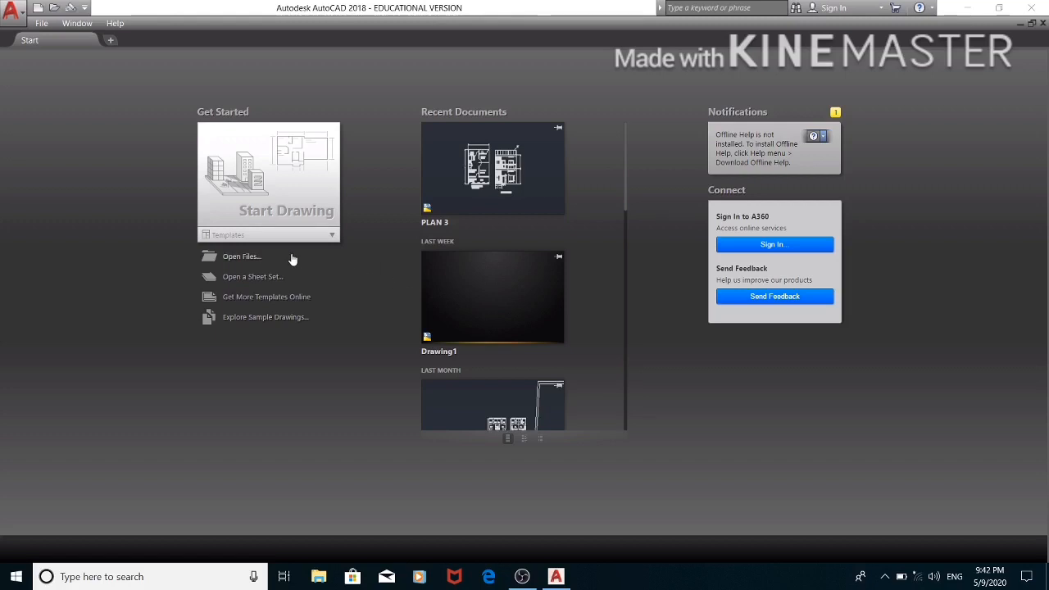
{"action": "left_click", "coordinate": [281, 212]}
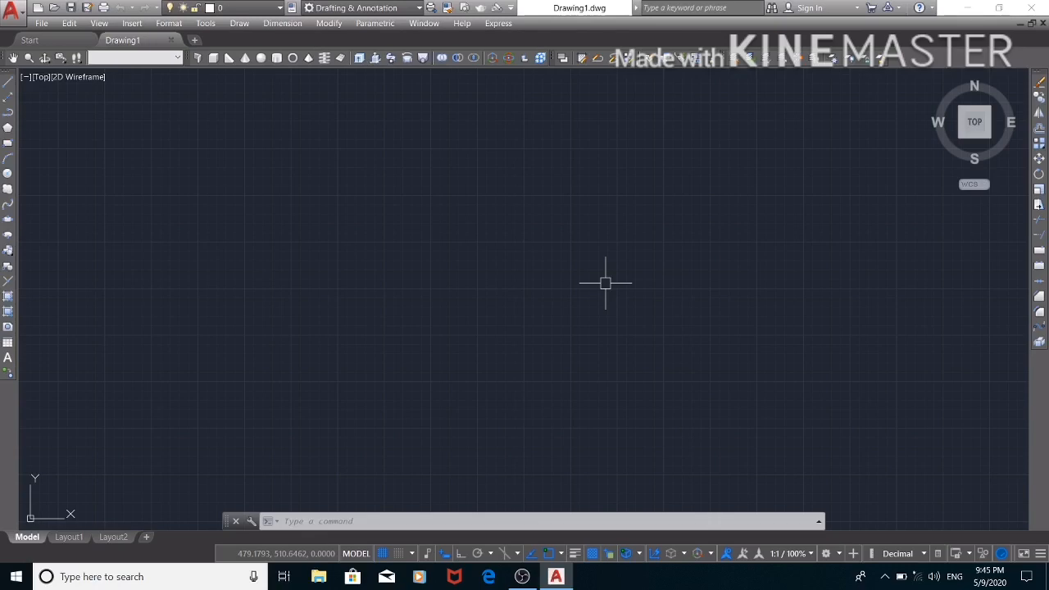
Step: Draw a horizontal line 2000 units long in the upper part of the drawing area and check its length
{"action": "type", "text": "l"}
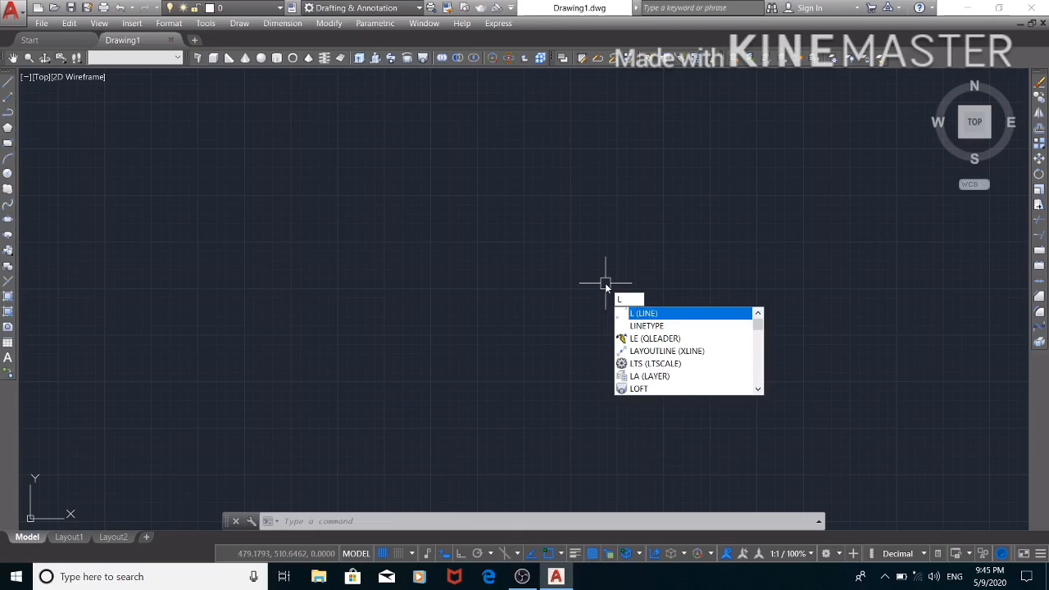
{"action": "key", "text": "Return"}
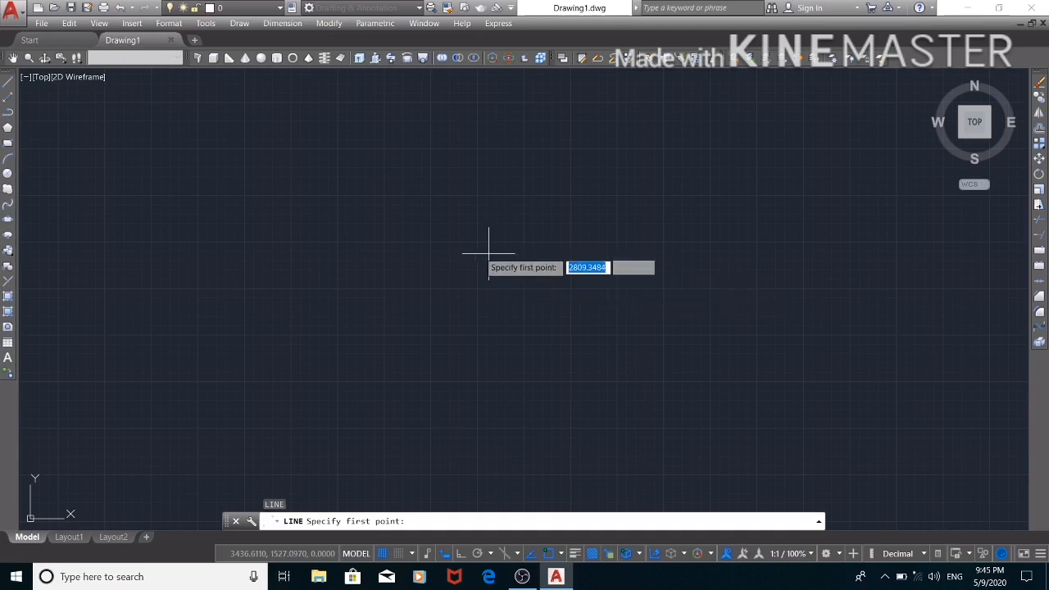
{"action": "left_click", "coordinate": [244, 197]}
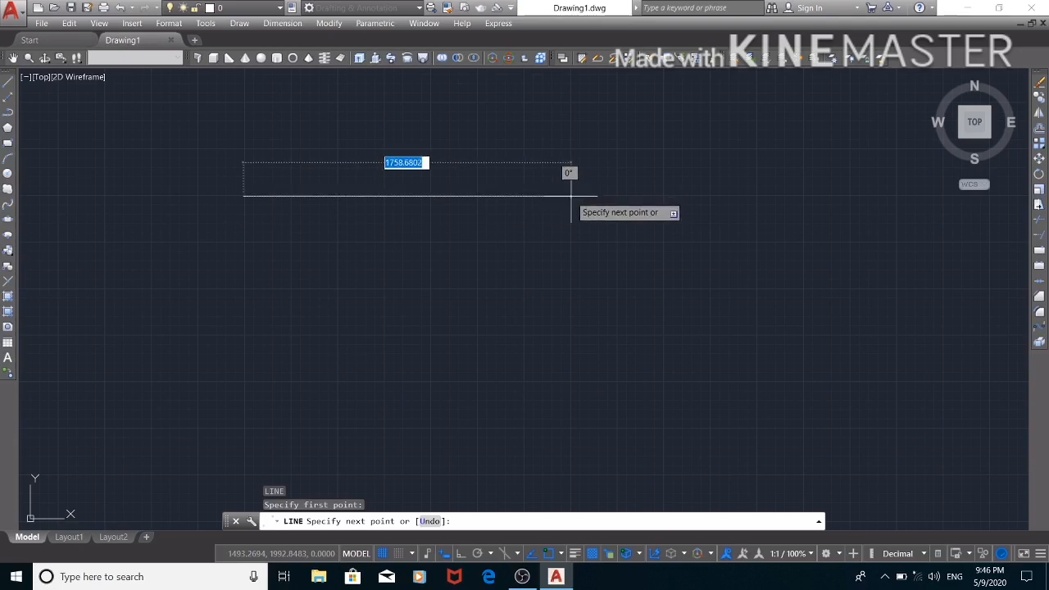
{"action": "type", "text": "2"}
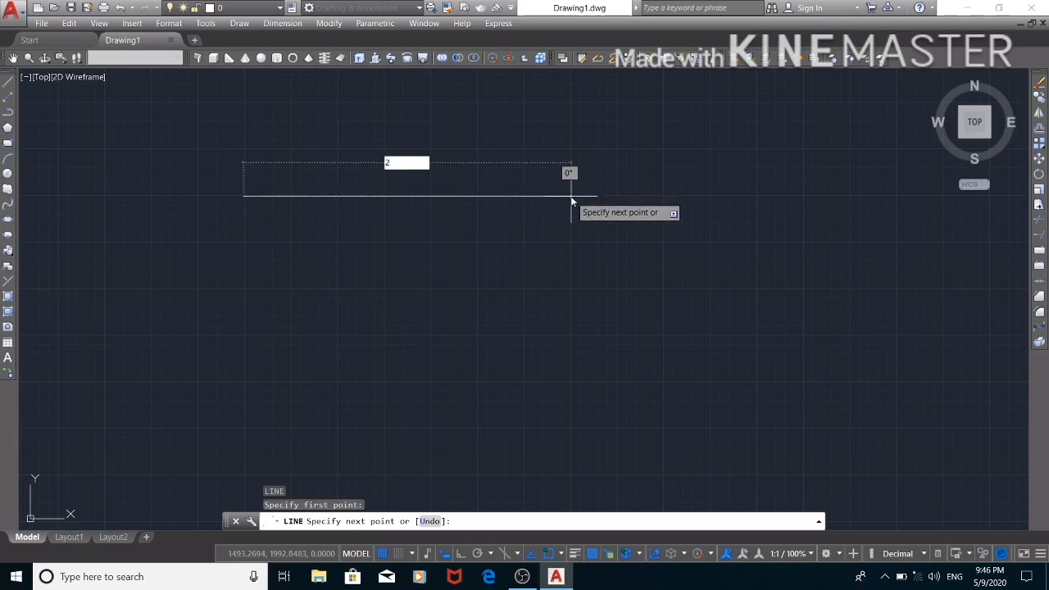
{"action": "type", "text": "000"}
{"action": "key", "text": "Return"}
{"action": "key", "text": "Escape"}
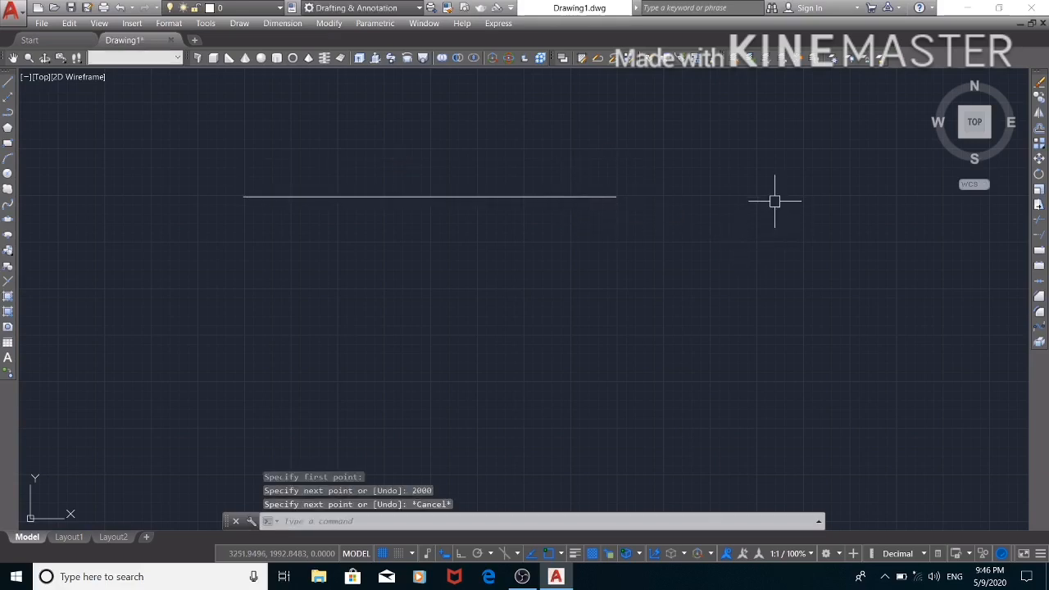
{"action": "left_click", "coordinate": [562, 197]}
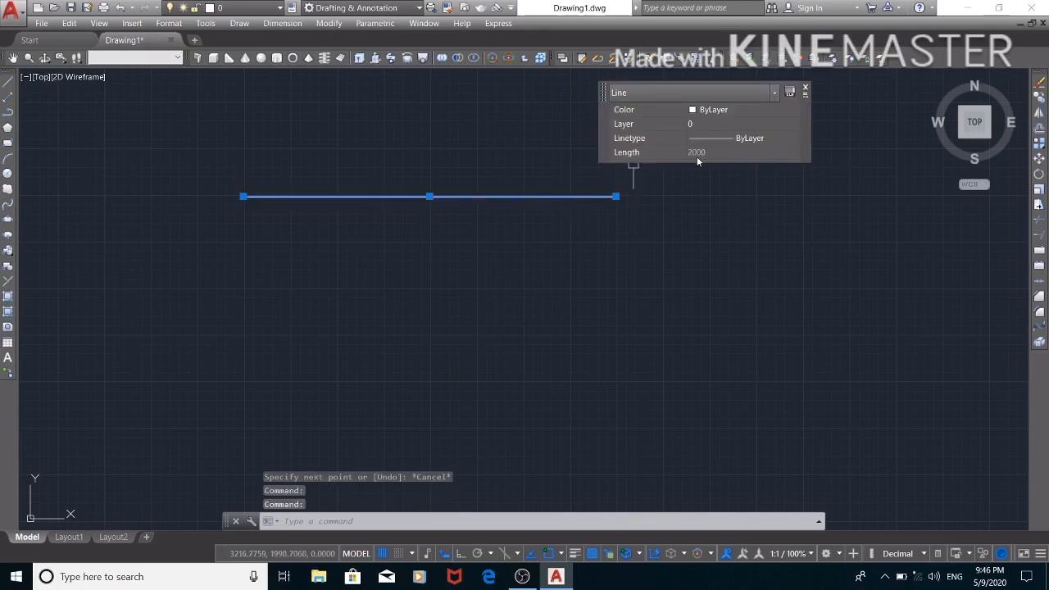
{"action": "key", "text": "Escape"}
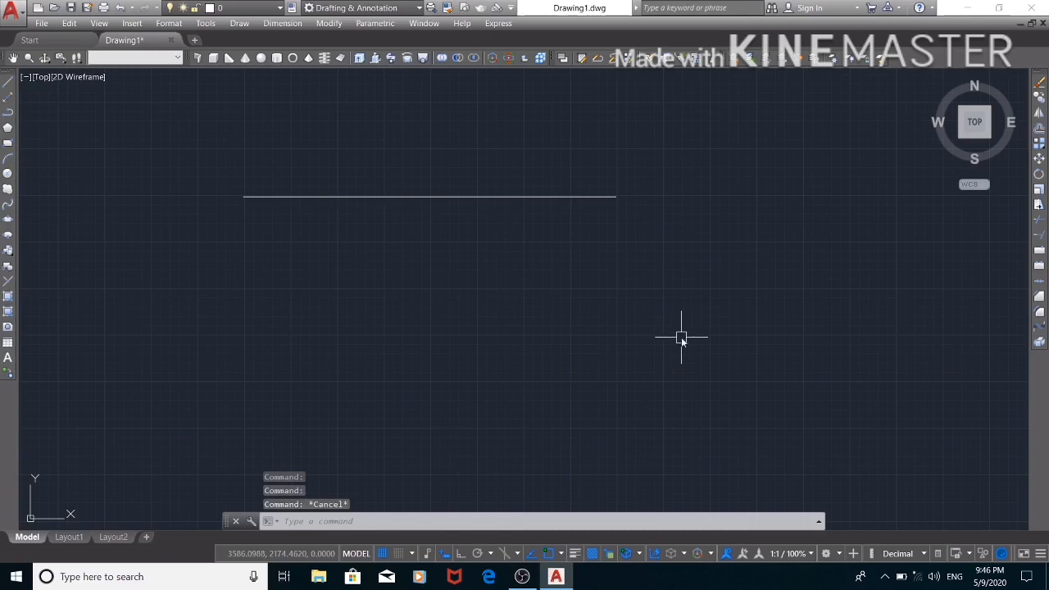
{"action": "type", "text": "l"}
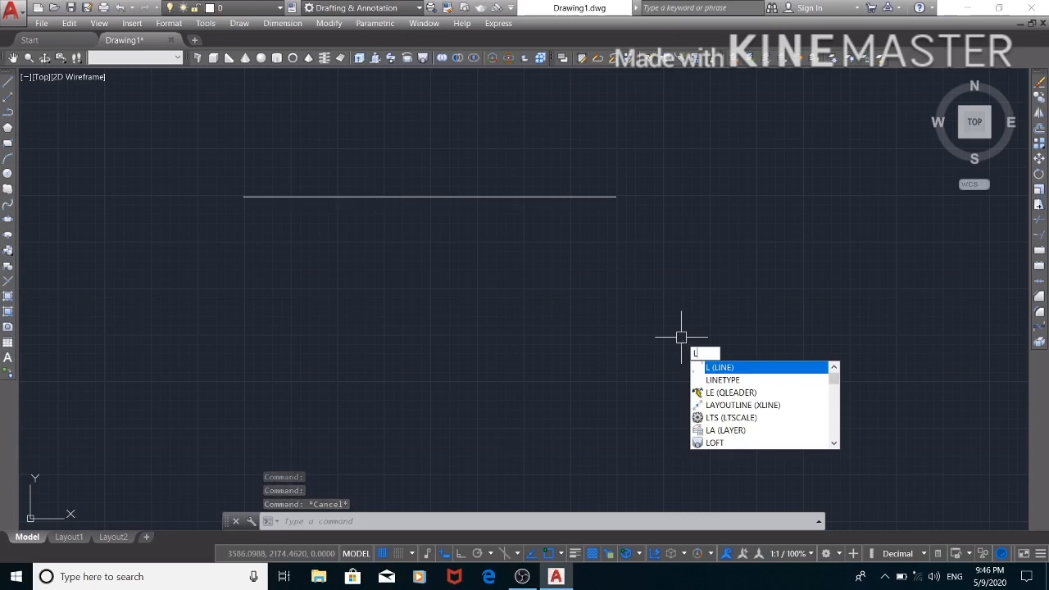
{"action": "key", "text": "Return"}
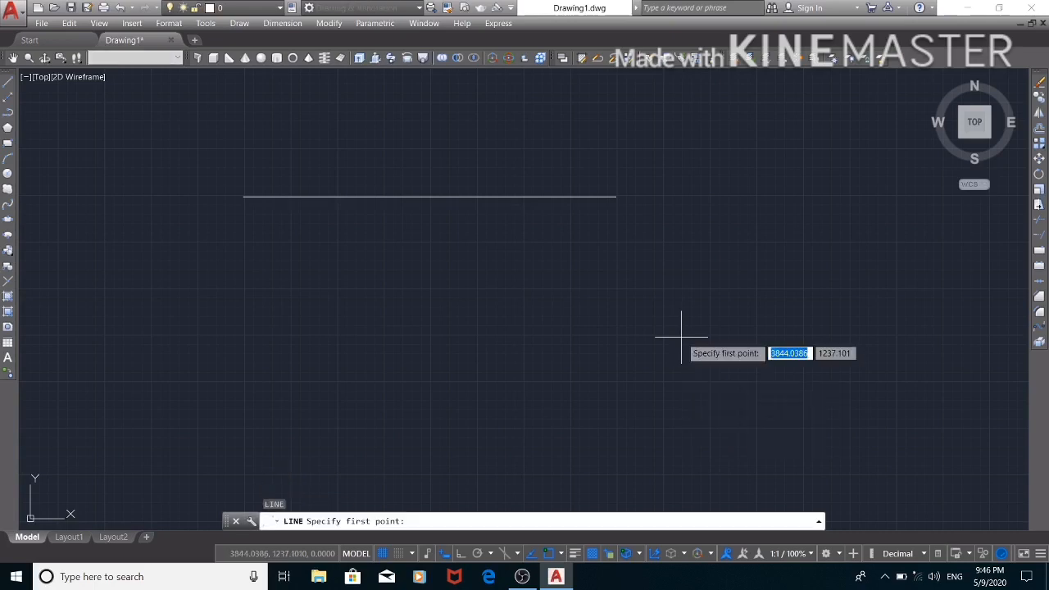
{"action": "left_click", "coordinate": [248, 288]}
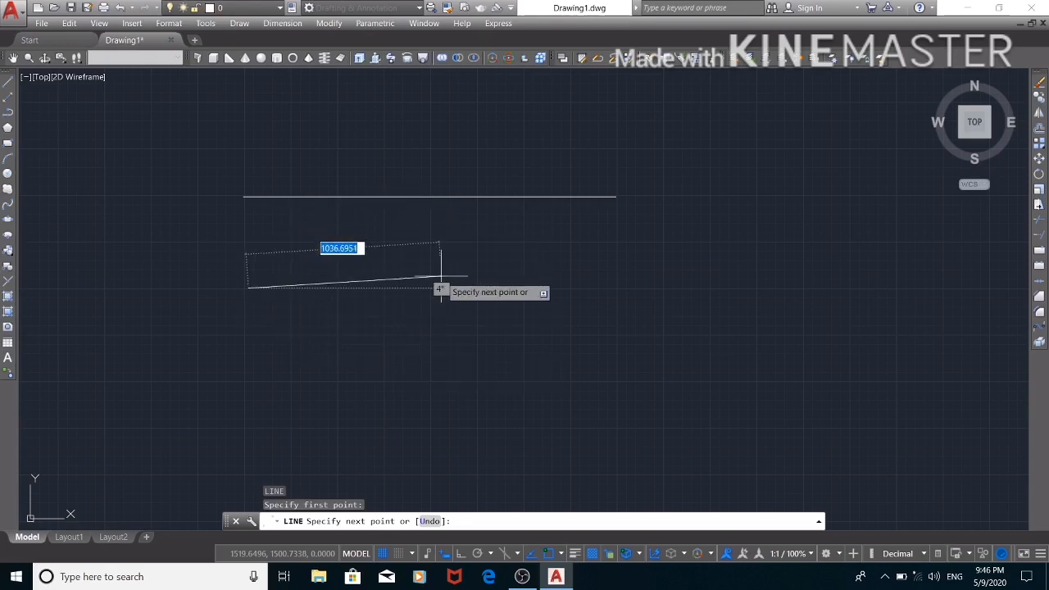
{"action": "key", "text": "Escape"}
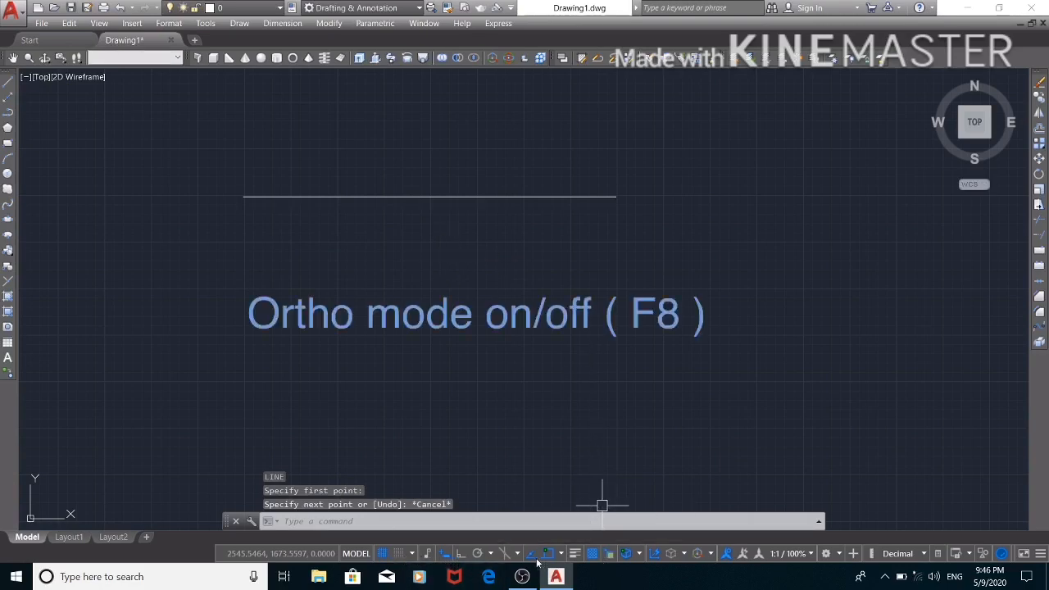
Step: Turn on Ortho mode and try it out on a horizontal line below the existing one, leaving the line undrawn
{"action": "left_click", "coordinate": [460, 558]}
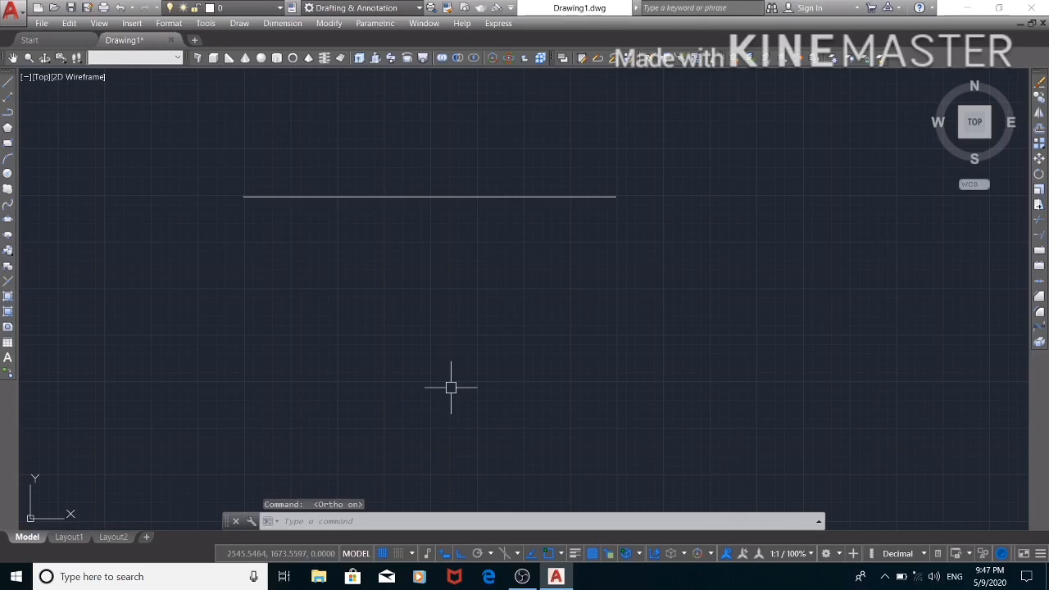
{"action": "type", "text": "l"}
{"action": "key", "text": "Return"}
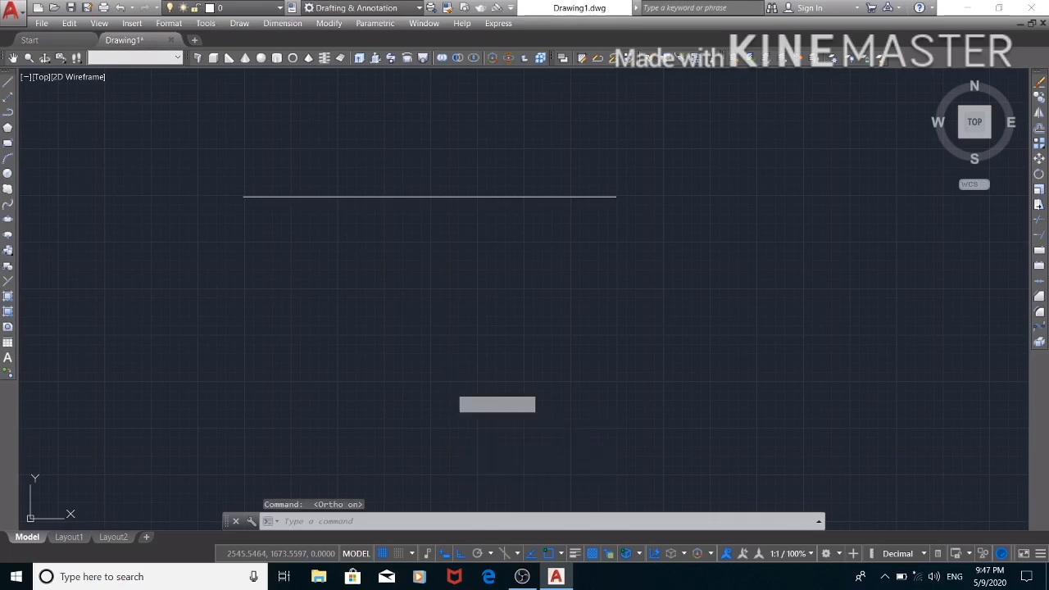
{"action": "left_click", "coordinate": [248, 287]}
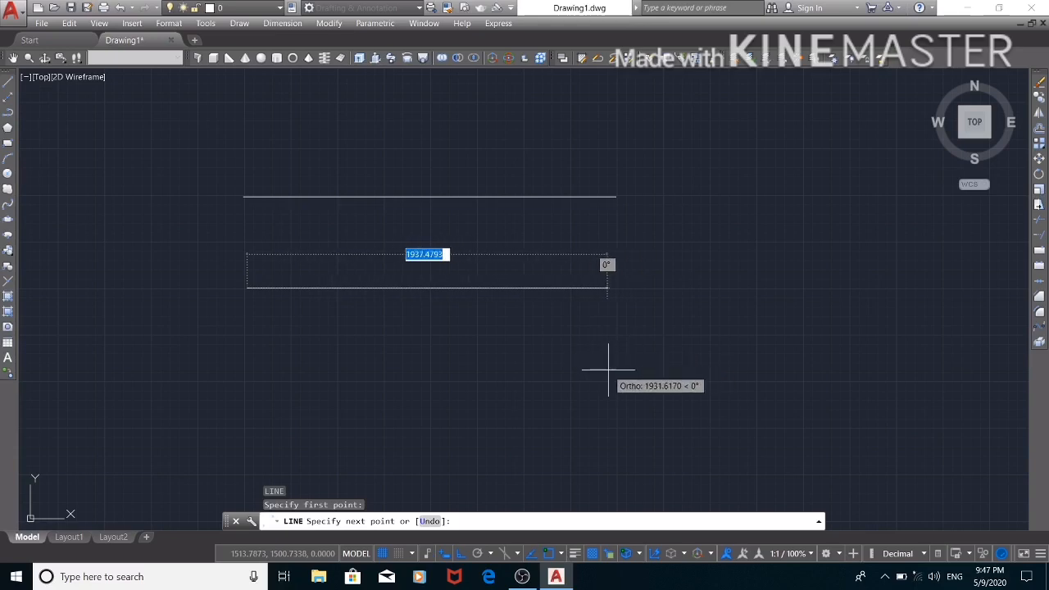
{"action": "key", "text": "Escape"}
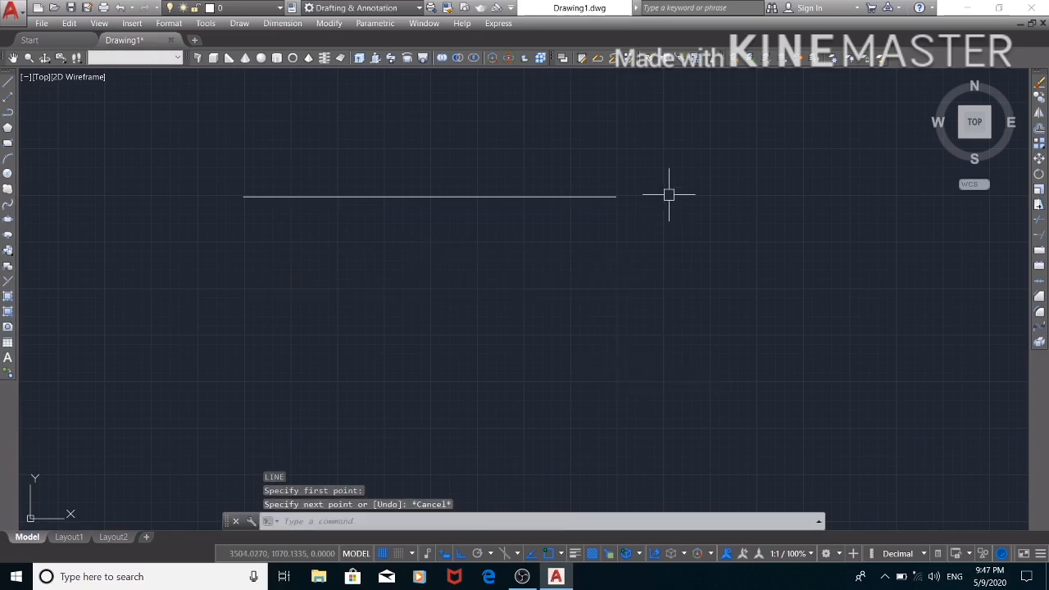
Step: Erase the horizontal line and draw a rectangle 1000 units wide and 2000 units high
{"action": "left_click", "coordinate": [604, 196]}
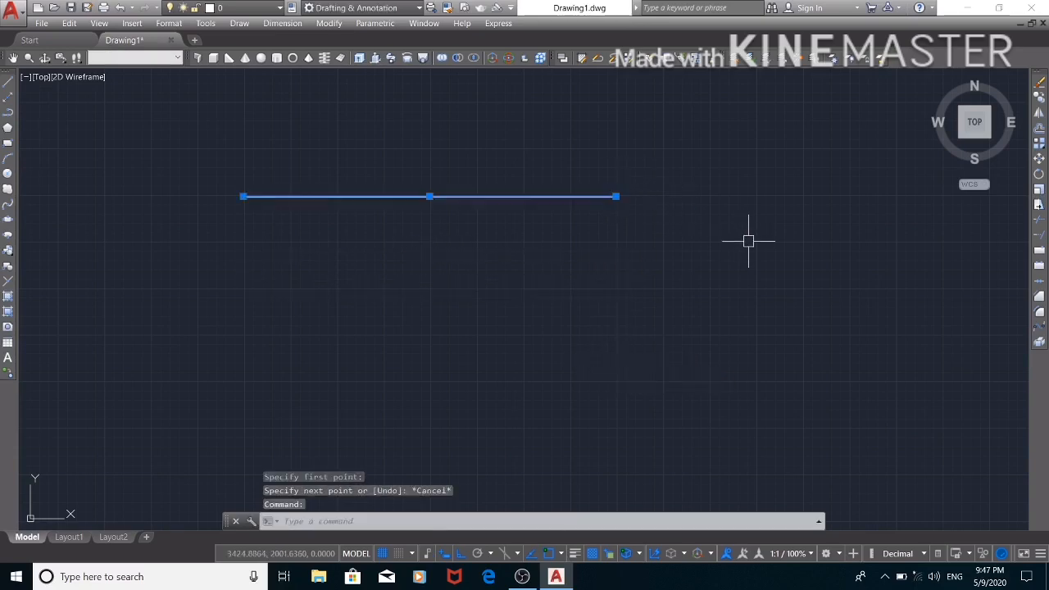
{"action": "key", "text": "Delete"}
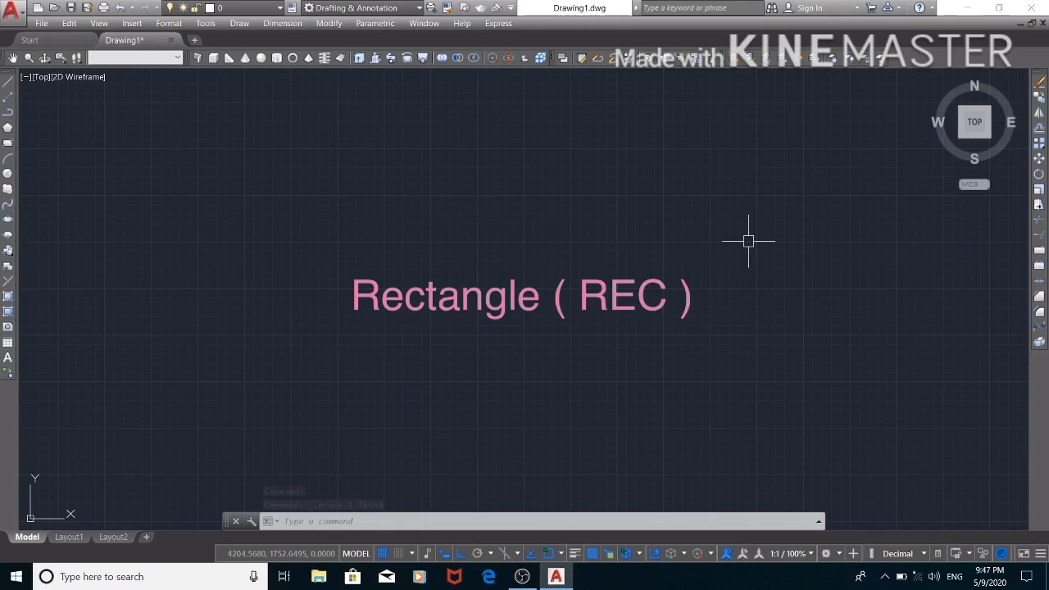
{"action": "type", "text": "REC"}
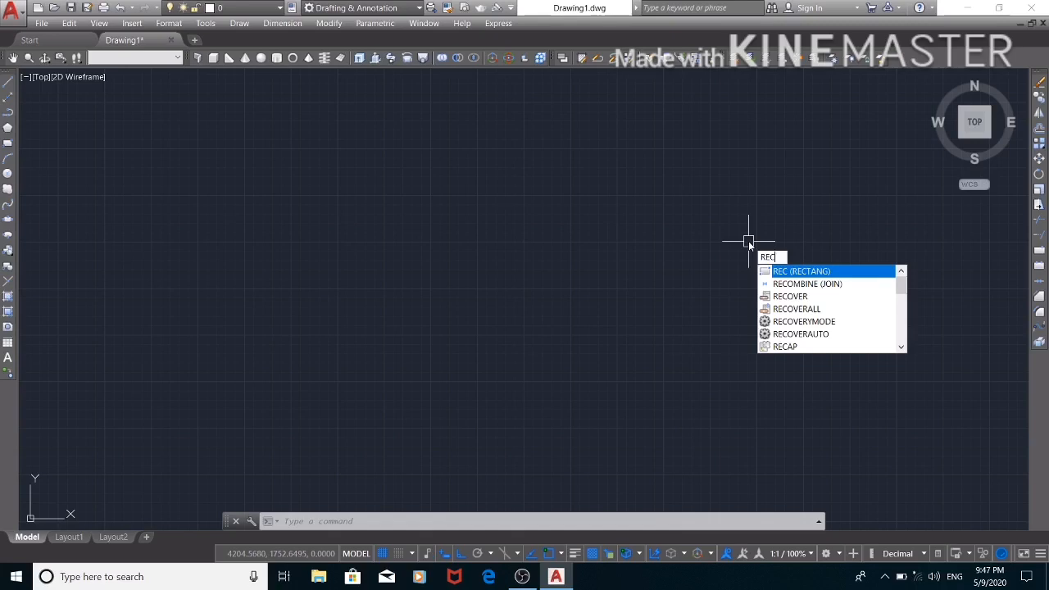
{"action": "key", "text": "Return"}
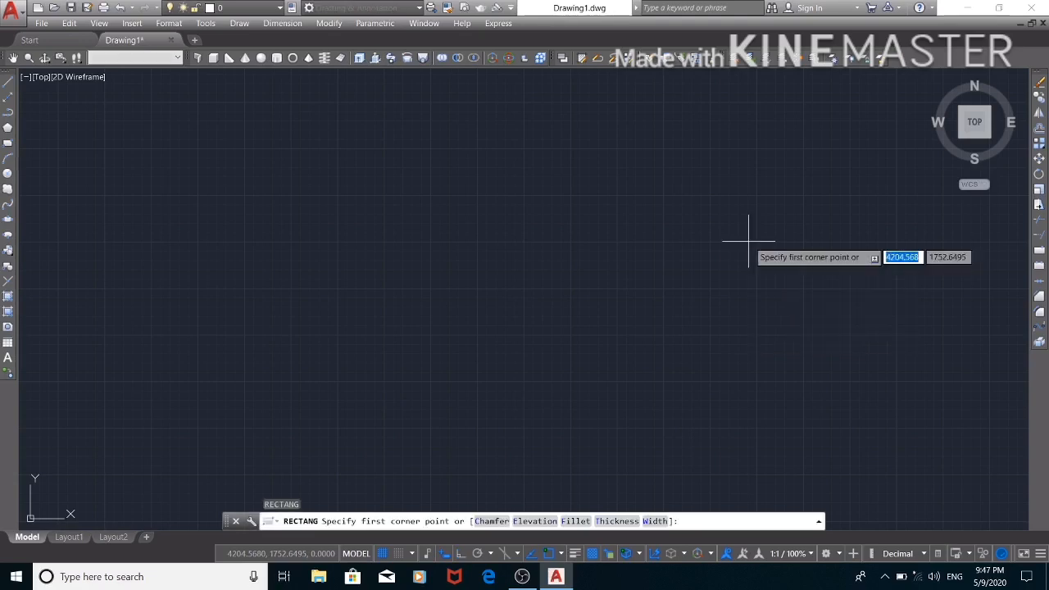
{"action": "left_click", "coordinate": [197, 147]}
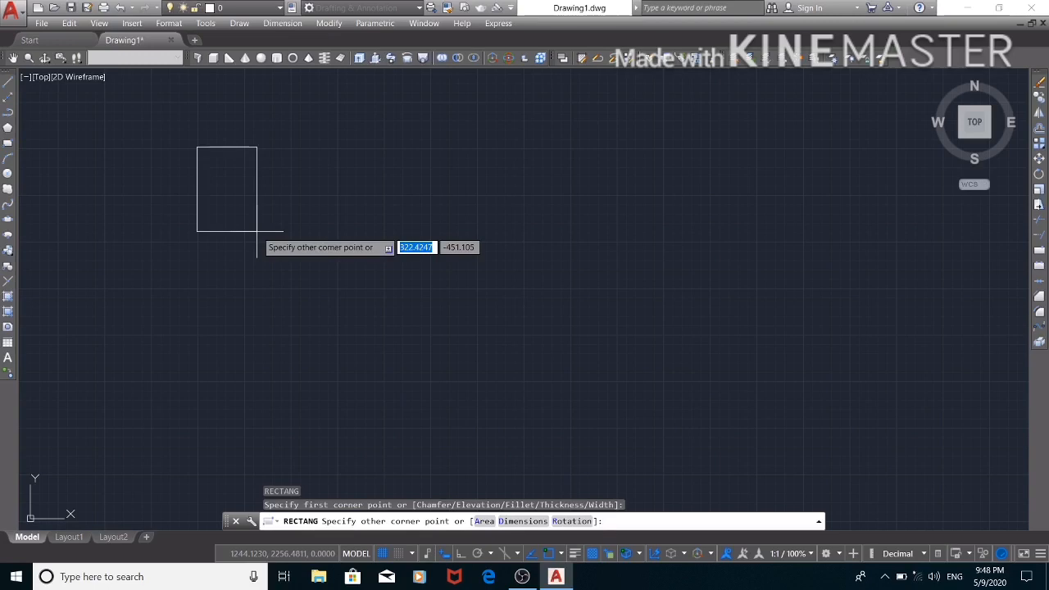
{"action": "key", "text": "BackSpace"}
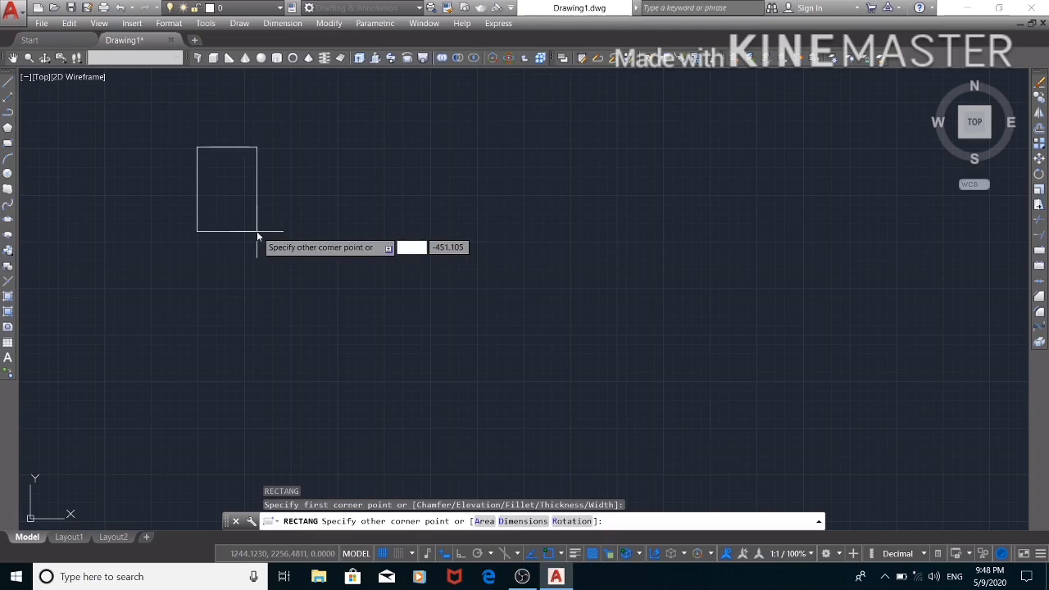
{"action": "type", "text": "1000"}
{"action": "key", "text": "Tab"}
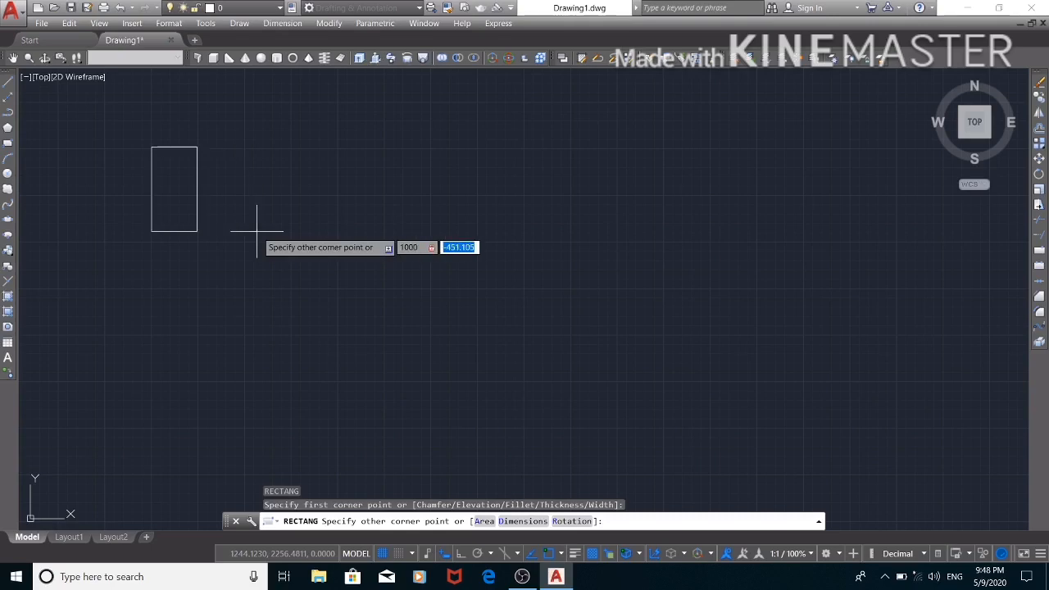
{"action": "type", "text": "2000"}
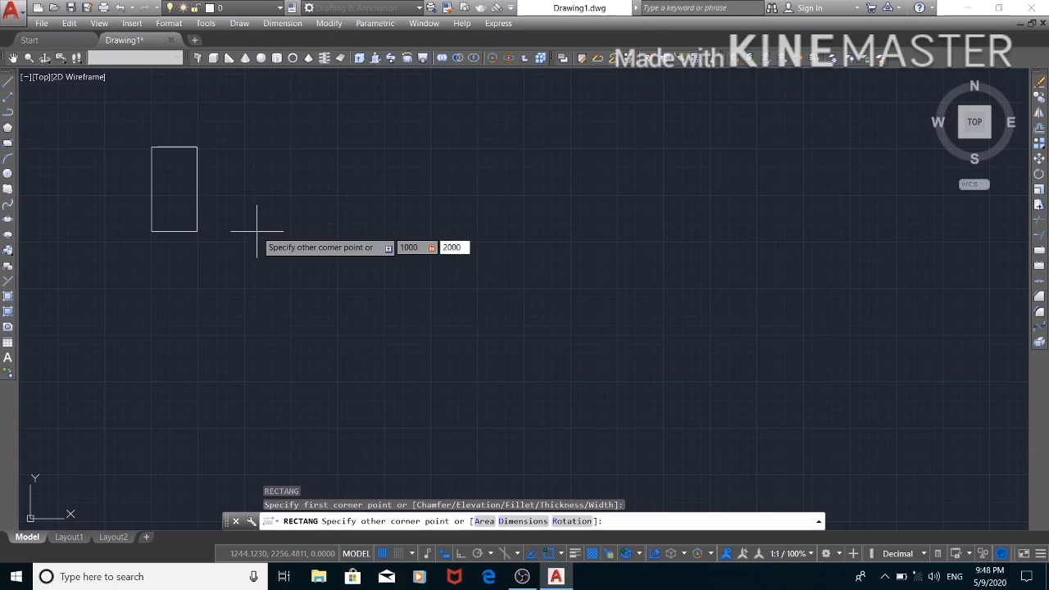
{"action": "key", "text": "Return"}
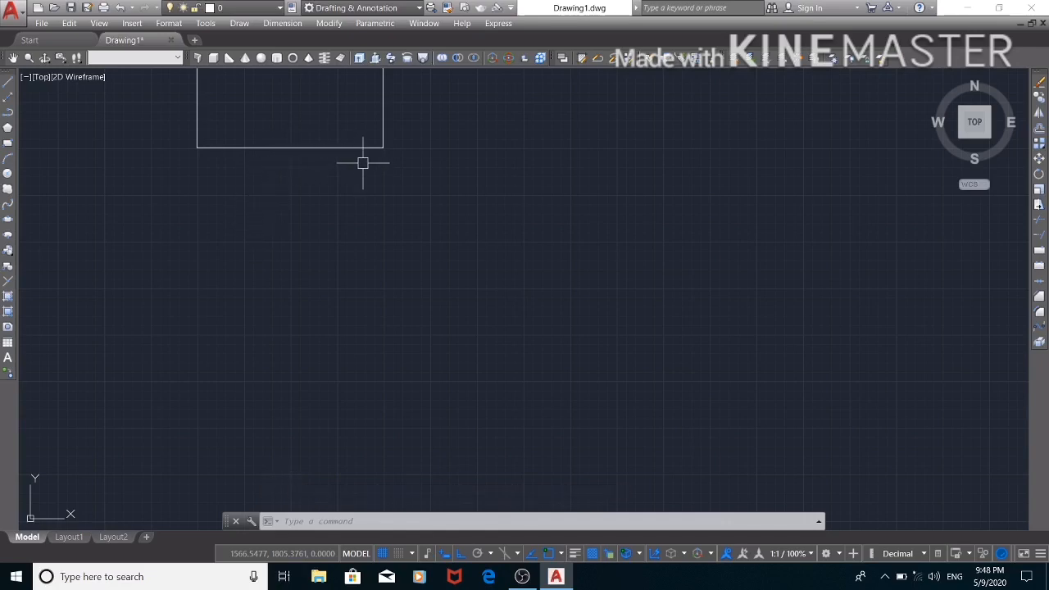
Step: Select everything in the drawing and erase the rectangle
{"action": "left_click", "coordinate": [977, 127]}
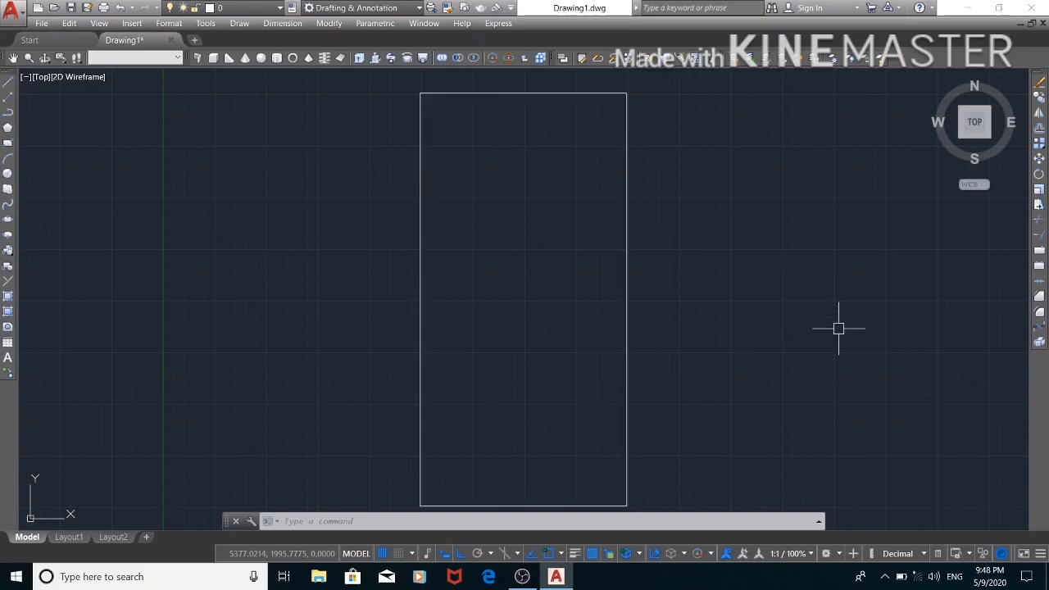
{"action": "key", "text": "ctrl+a"}
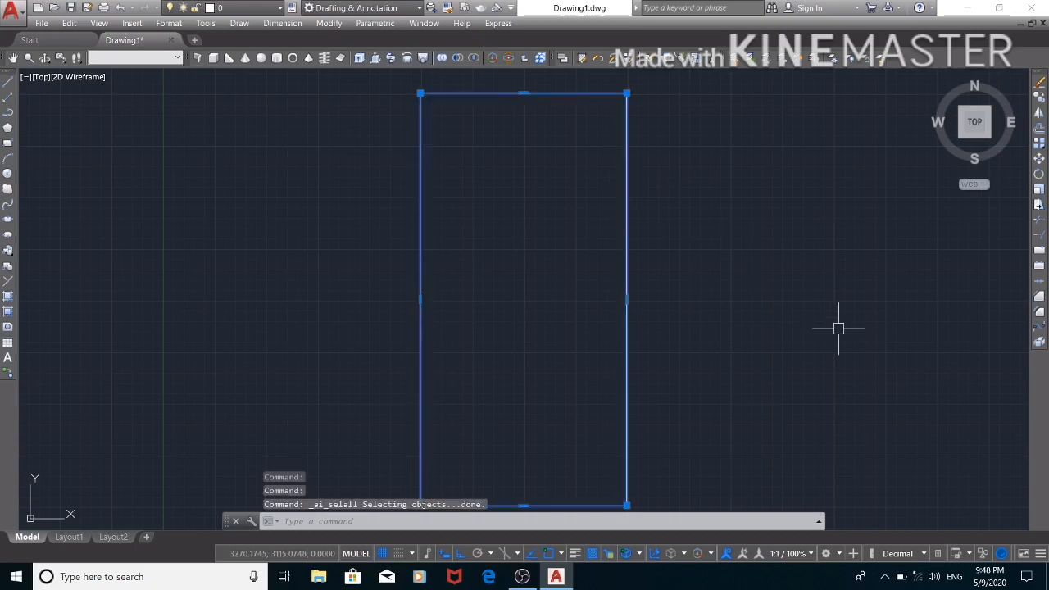
{"action": "key", "text": "Delete"}
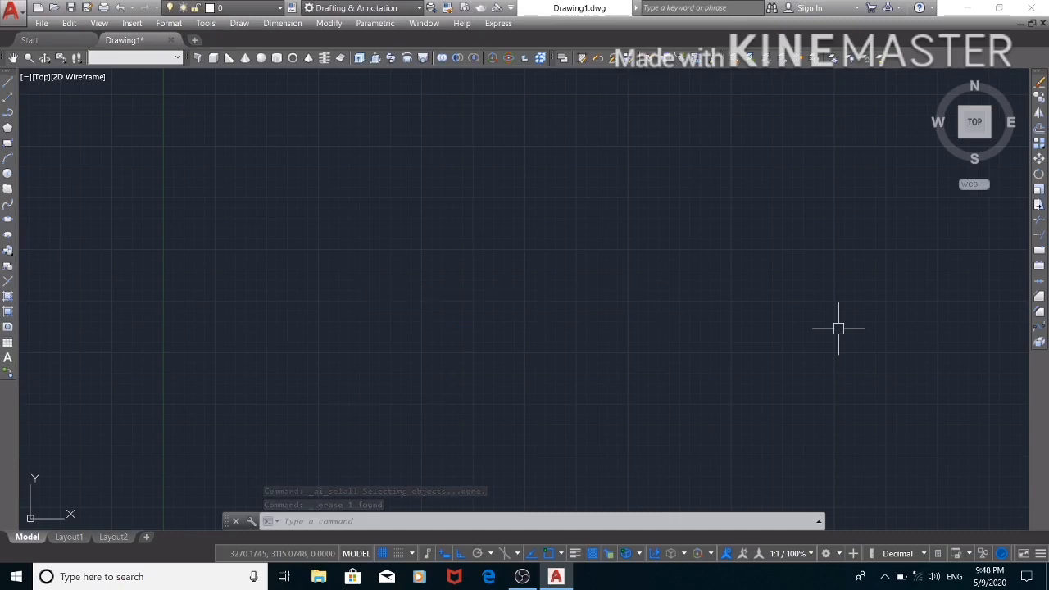
Step: Draw a six-sided polygon inscribed in a circle of radius 2000, centred near the middle of the drawing area
{"action": "type", "text": "po"}
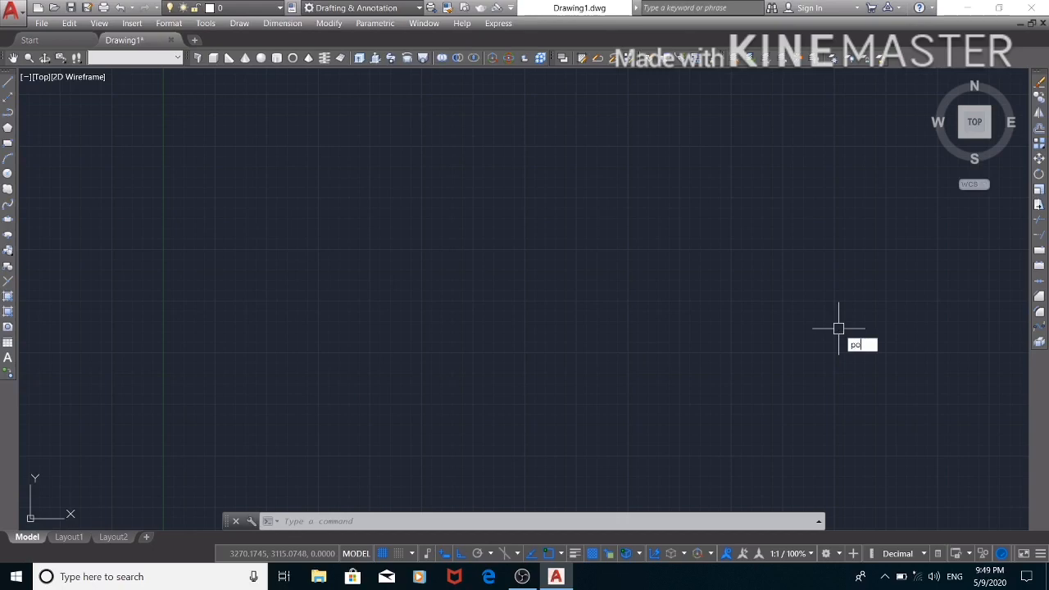
{"action": "type", "text": "l"}
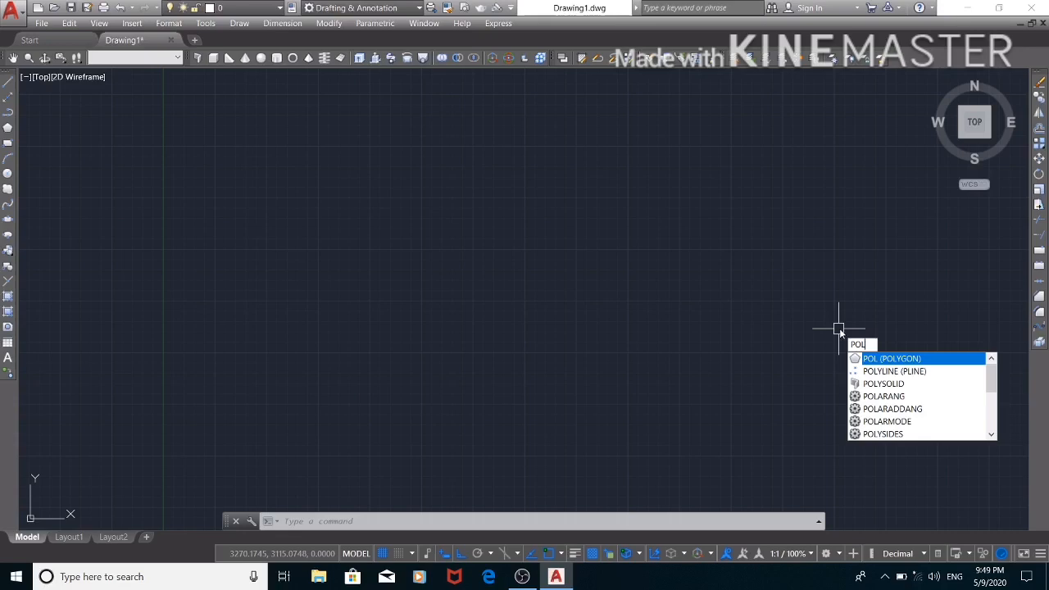
{"action": "key", "text": "Return"}
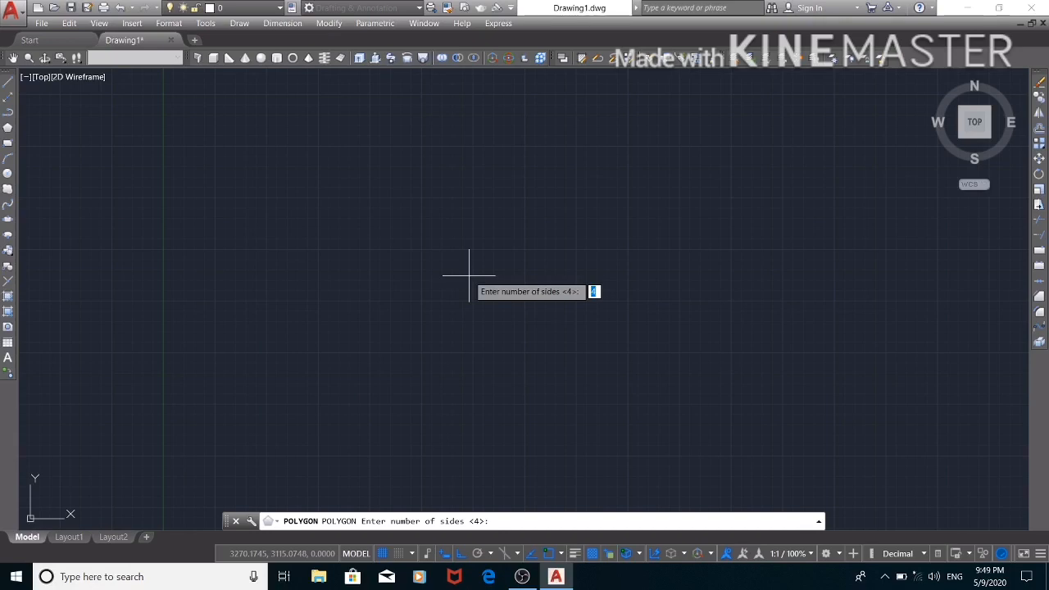
{"action": "type", "text": "6"}
{"action": "key", "text": "Return"}
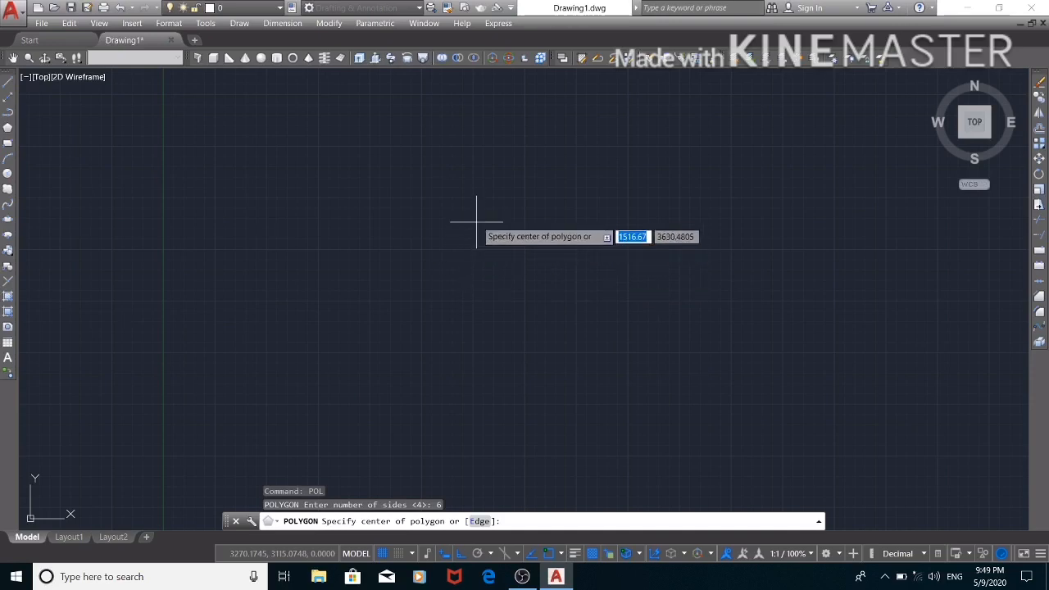
{"action": "left_click", "coordinate": [560, 256]}
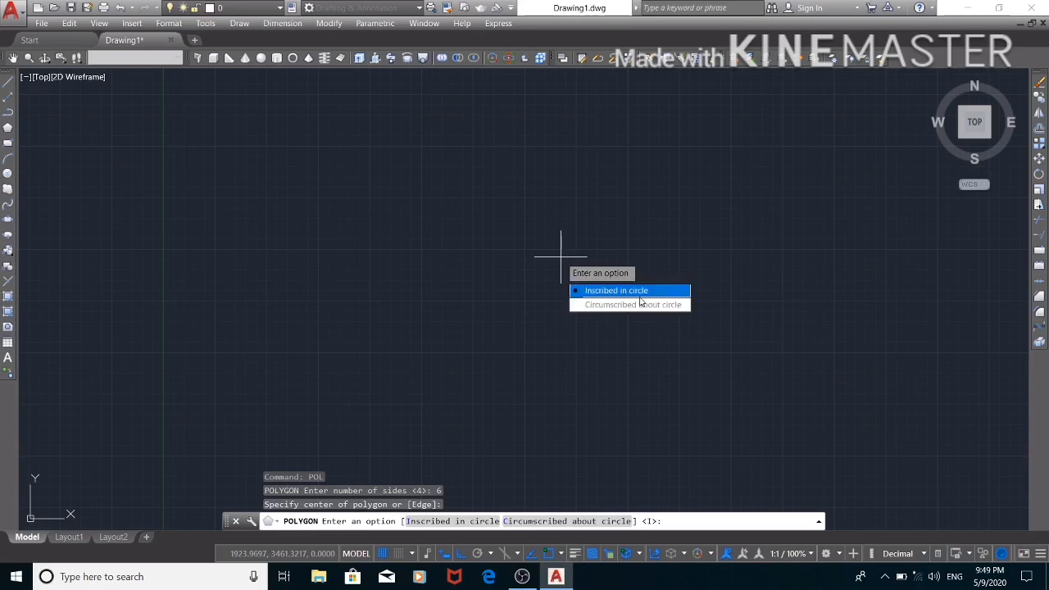
{"action": "left_click", "coordinate": [582, 292]}
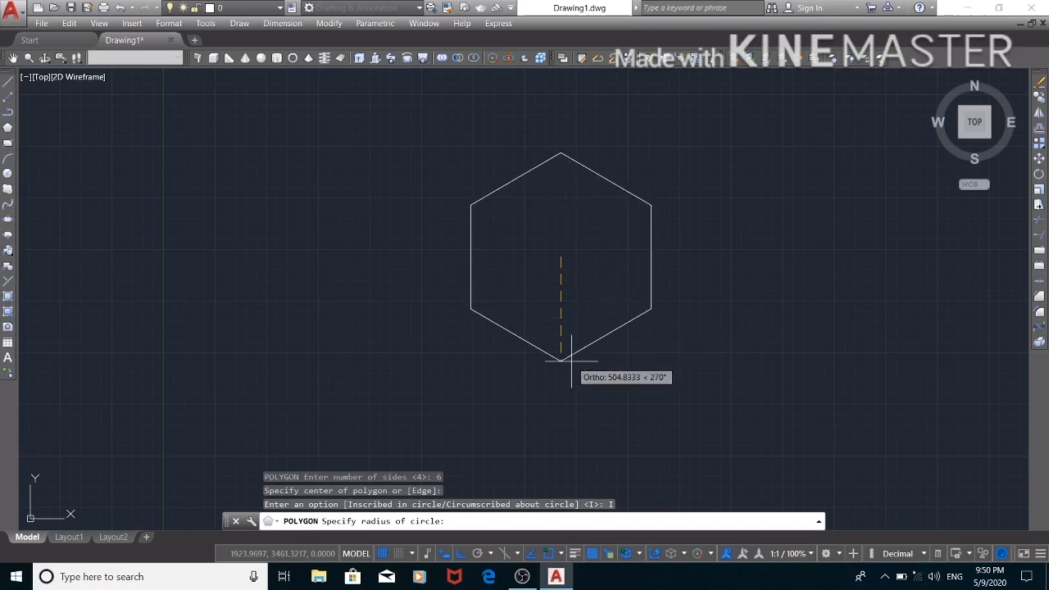
{"action": "type", "text": "2000"}
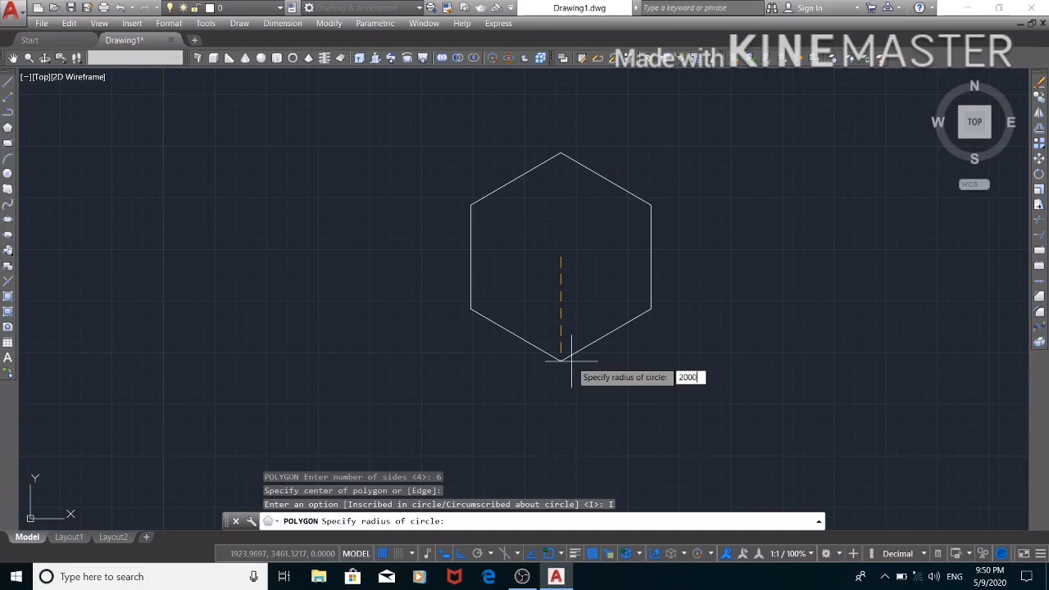
{"action": "key", "text": "Return"}
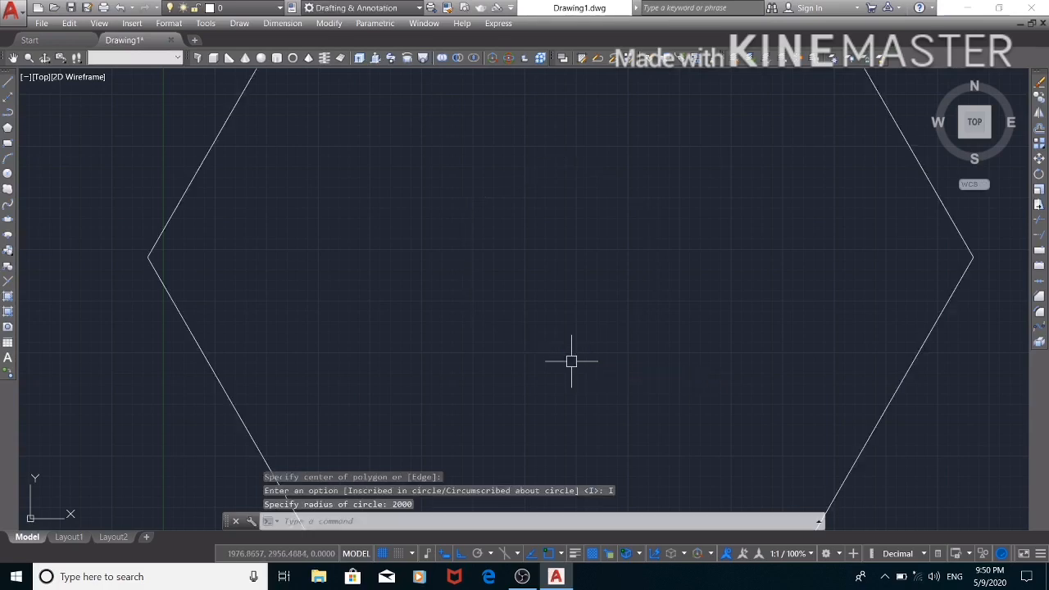
Step: Erase the hexagon from the drawing
{"action": "left_click", "coordinate": [975, 123]}
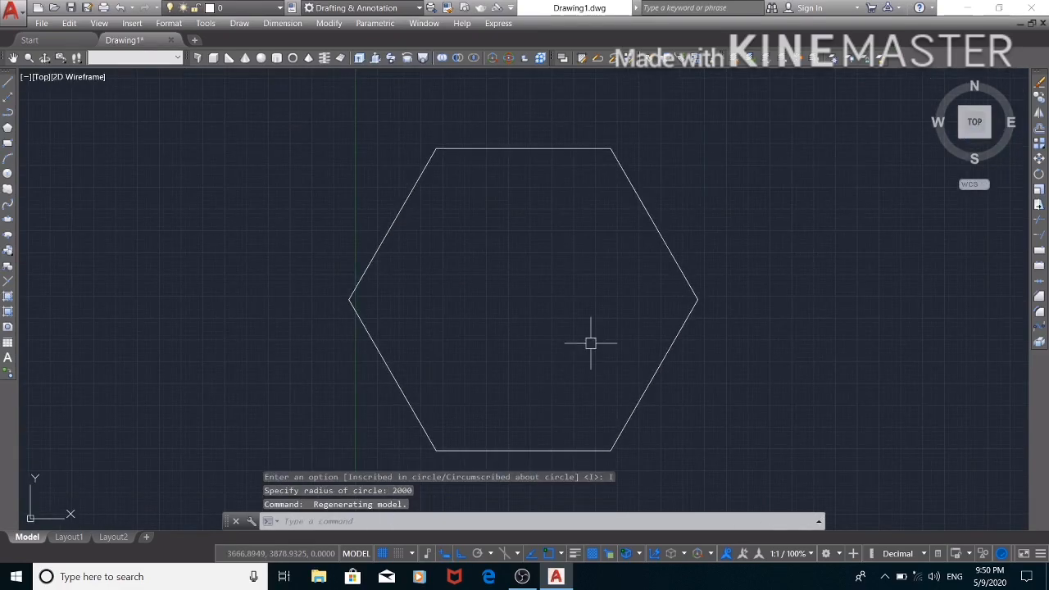
{"action": "left_click", "coordinate": [662, 363]}
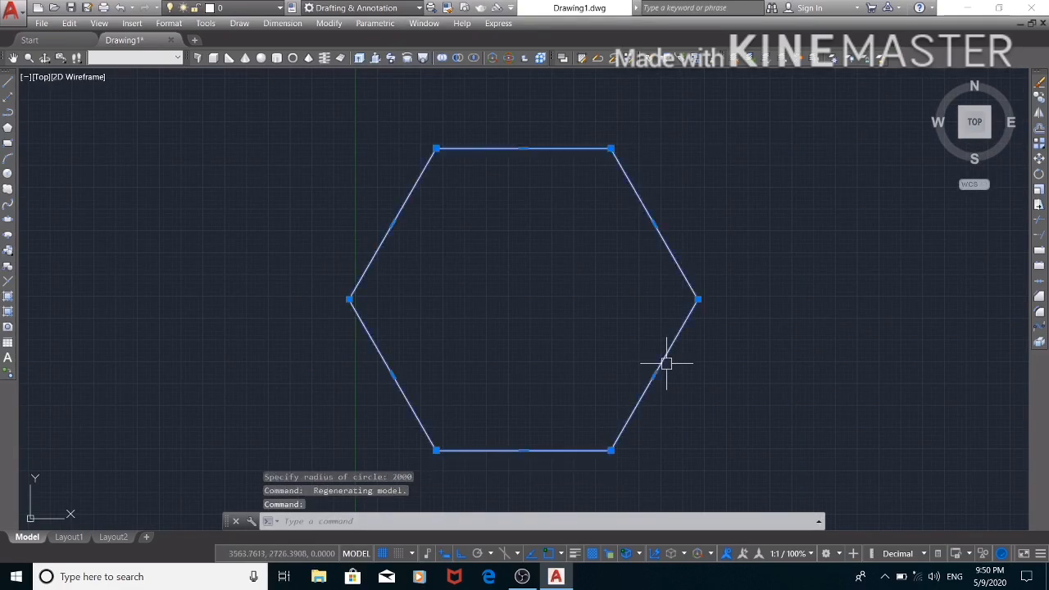
{"action": "key", "text": "Delete"}
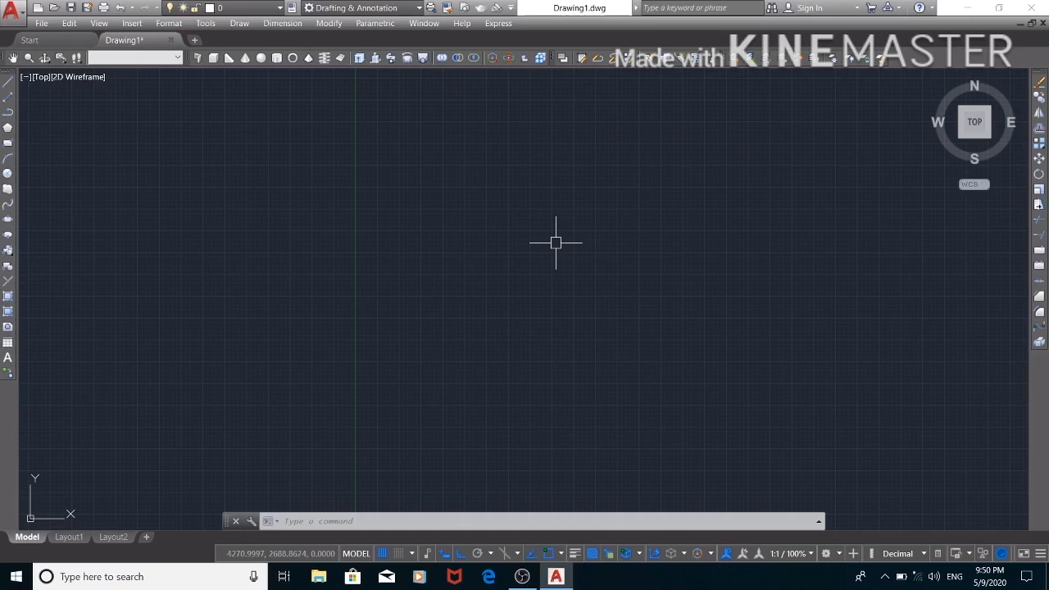
Step: Draw a circle with a radius of 500 in the upper part of the drawing area and check its properties
{"action": "type", "text": "c"}
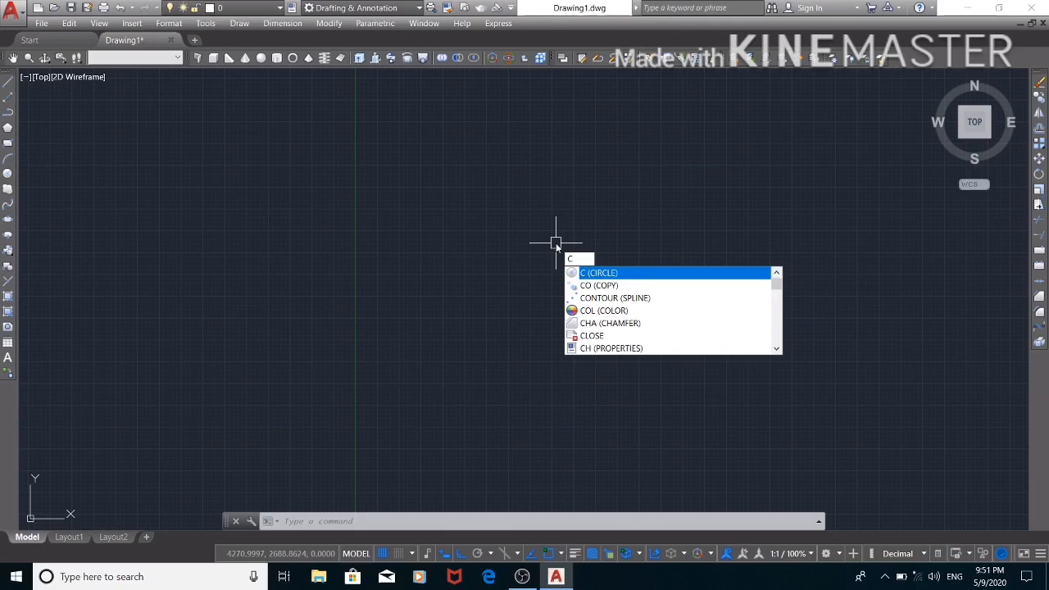
{"action": "key", "text": "Return"}
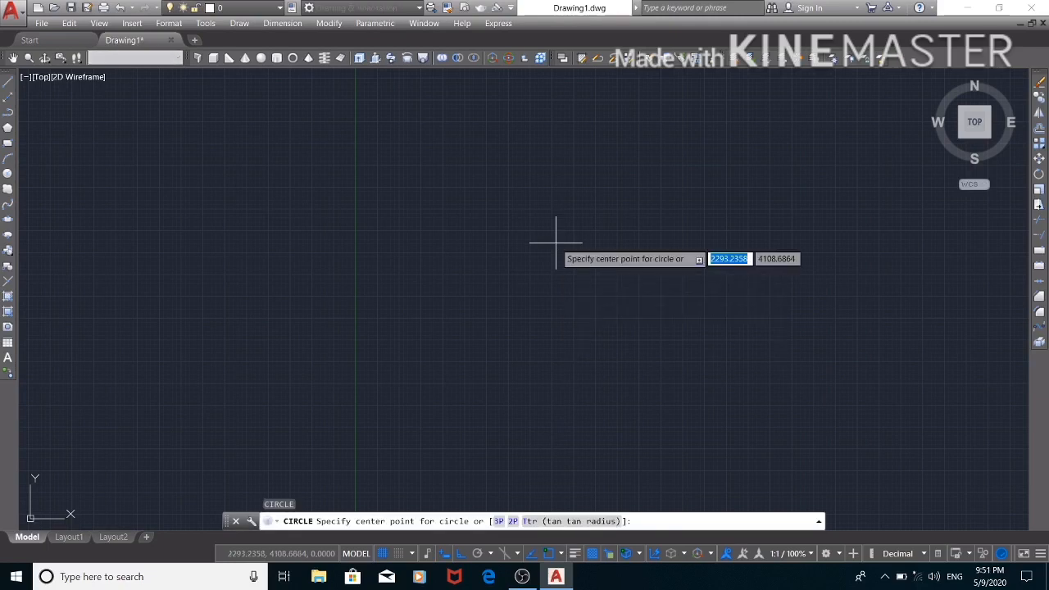
{"action": "left_click", "coordinate": [618, 229]}
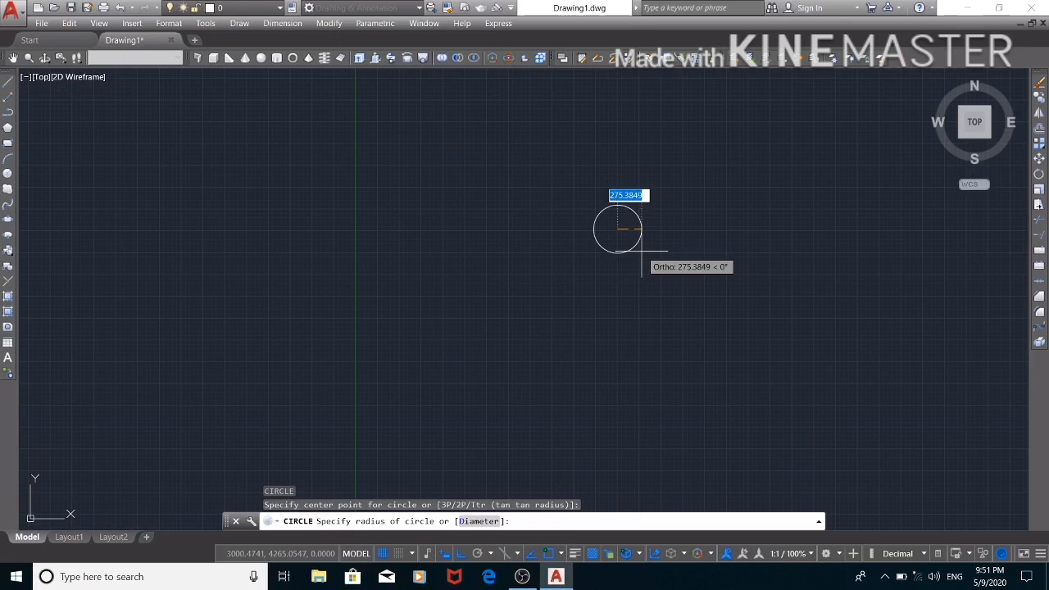
{"action": "type", "text": "500"}
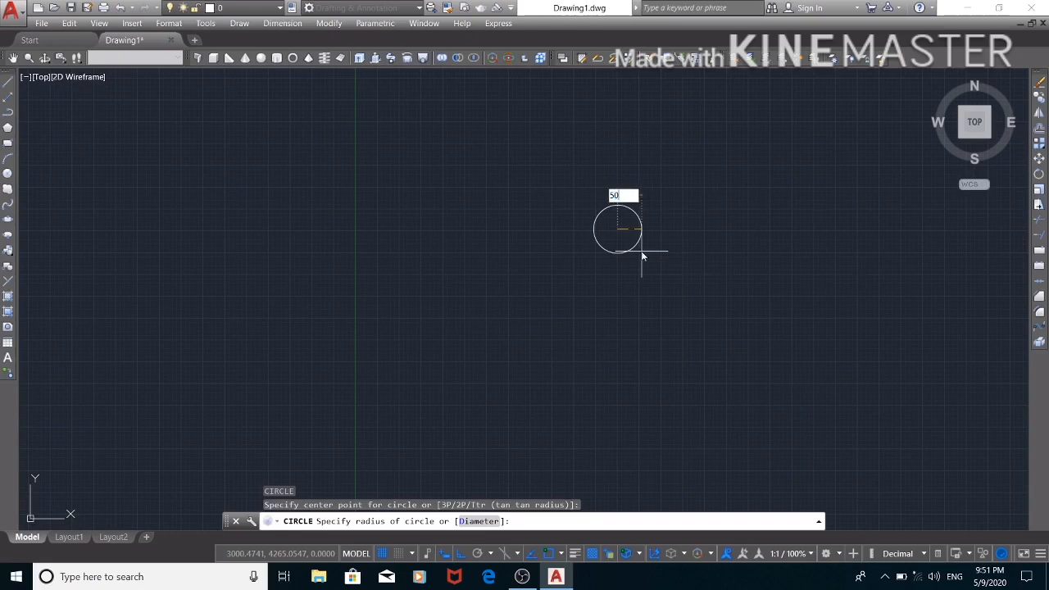
{"action": "key", "text": "Return"}
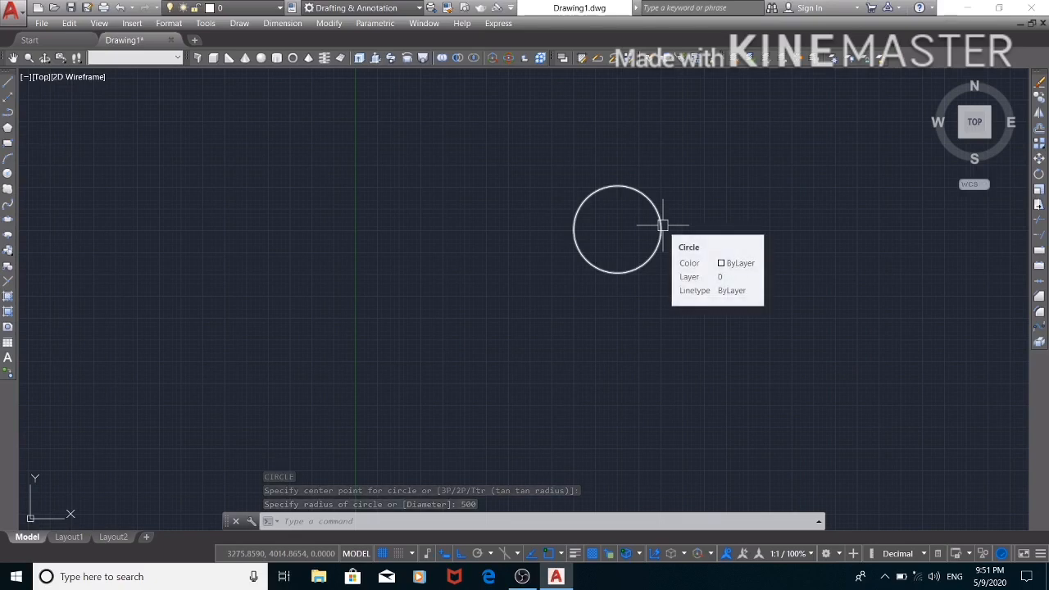
{"action": "left_click", "coordinate": [662, 225]}
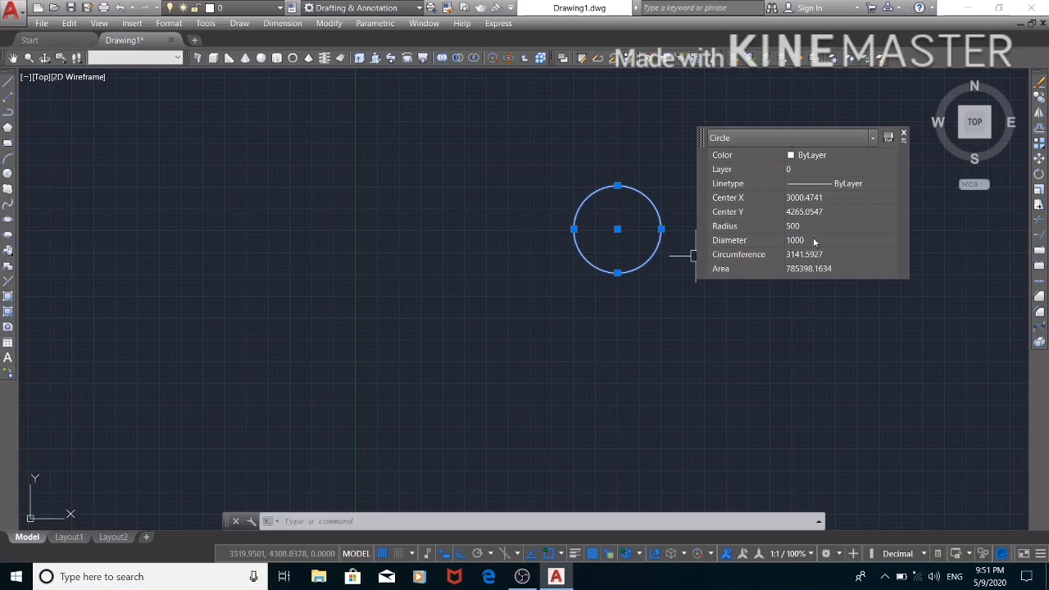
{"action": "left_click", "coordinate": [904, 136]}
{"action": "key", "text": "Escape"}
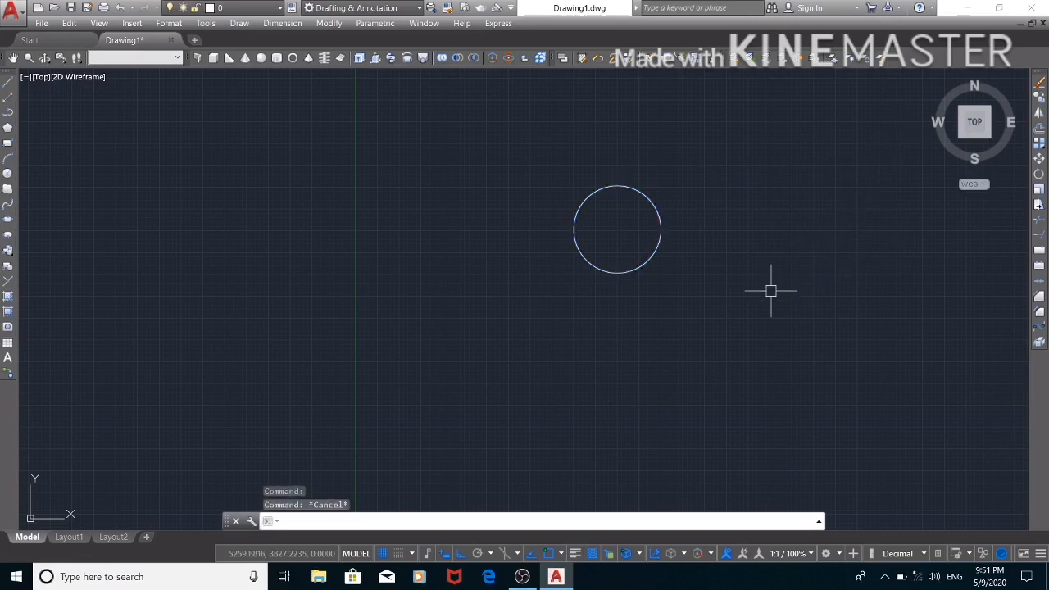
Step: Draw a second circle with a diameter of 800 to the lower right of the first and check its properties
{"action": "type", "text": "c"}
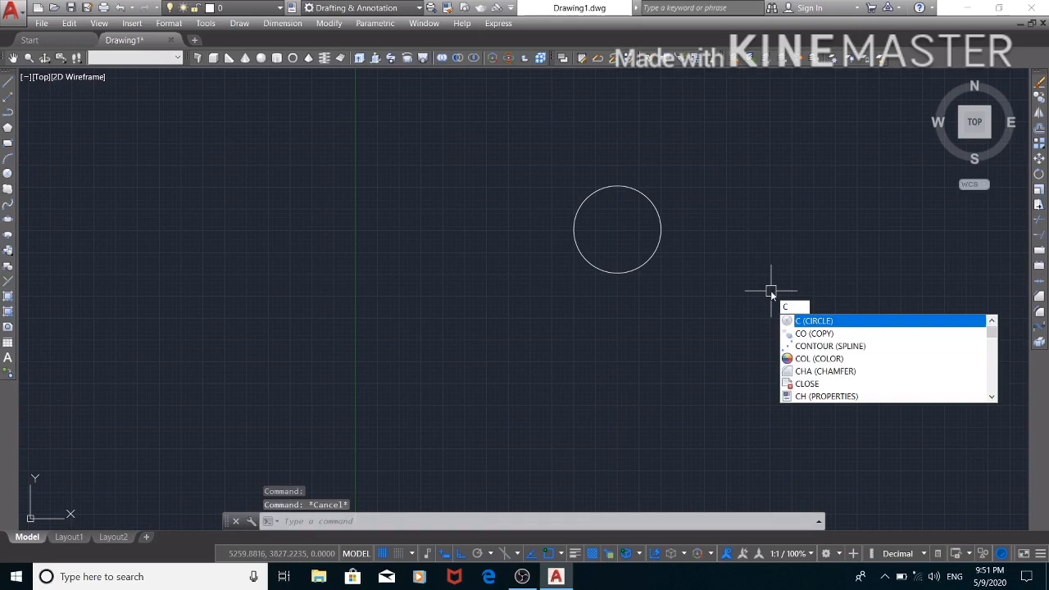
{"action": "key", "text": "Return"}
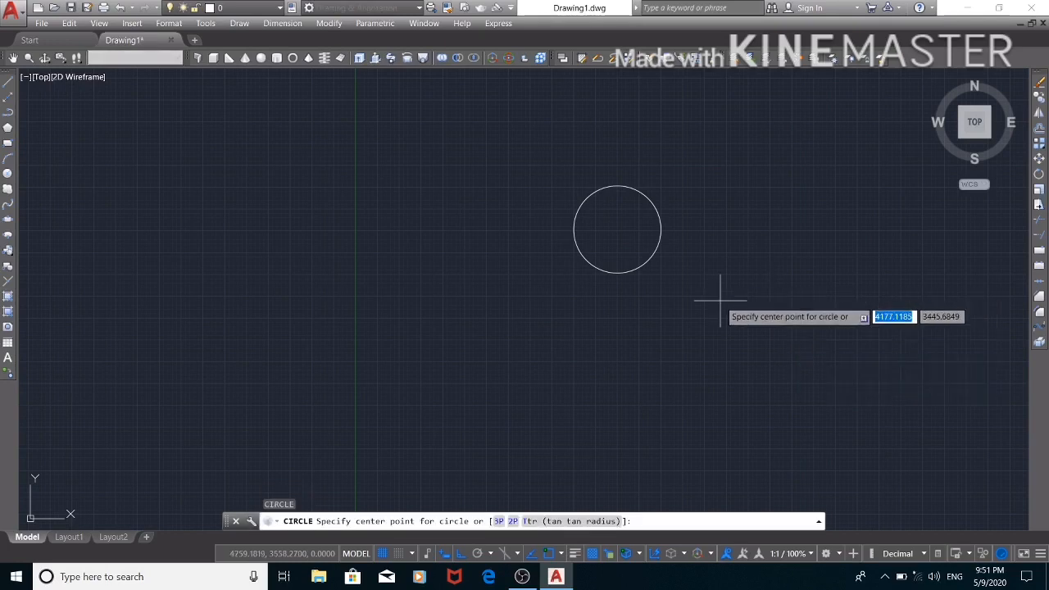
{"action": "left_click", "coordinate": [721, 299]}
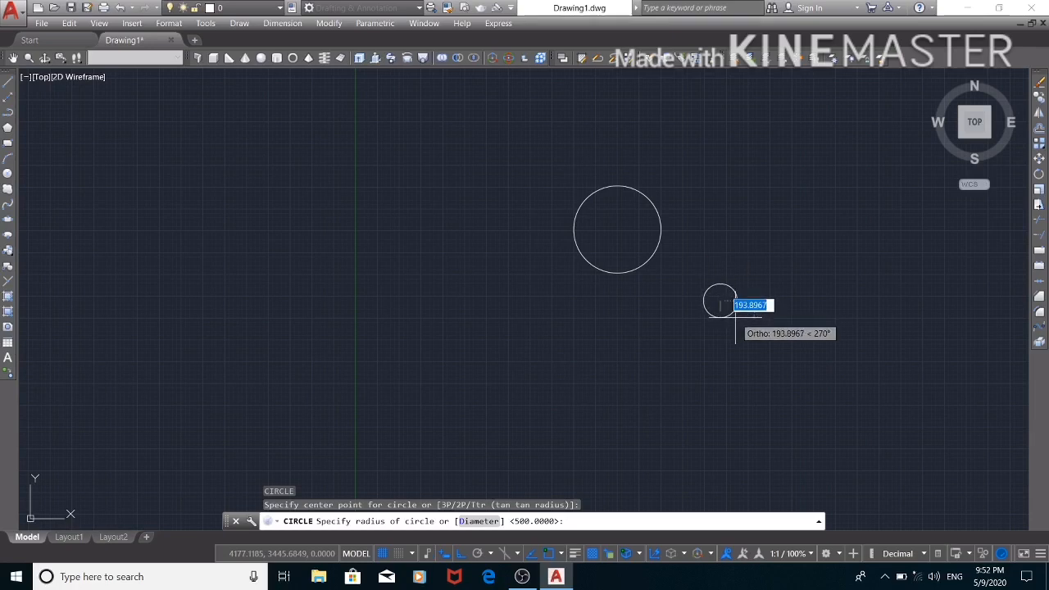
{"action": "type", "text": "D"}
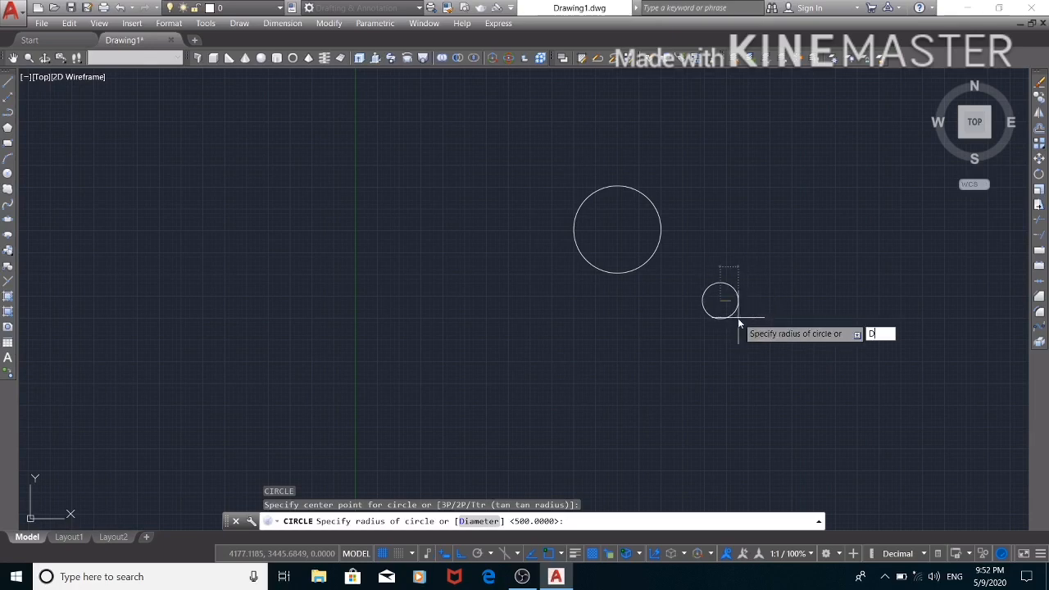
{"action": "key", "text": "Return"}
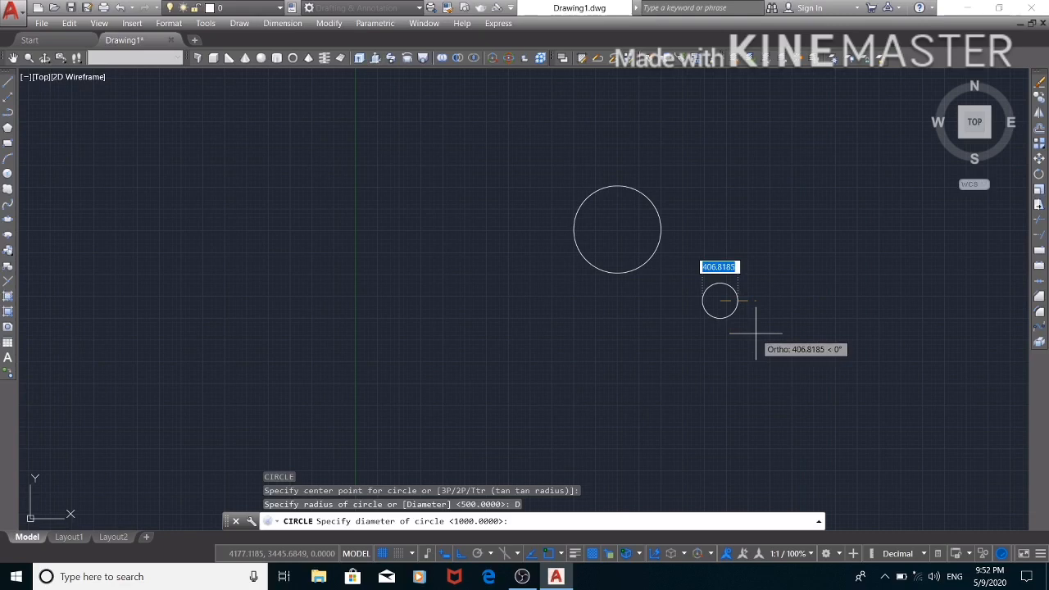
{"action": "type", "text": "800"}
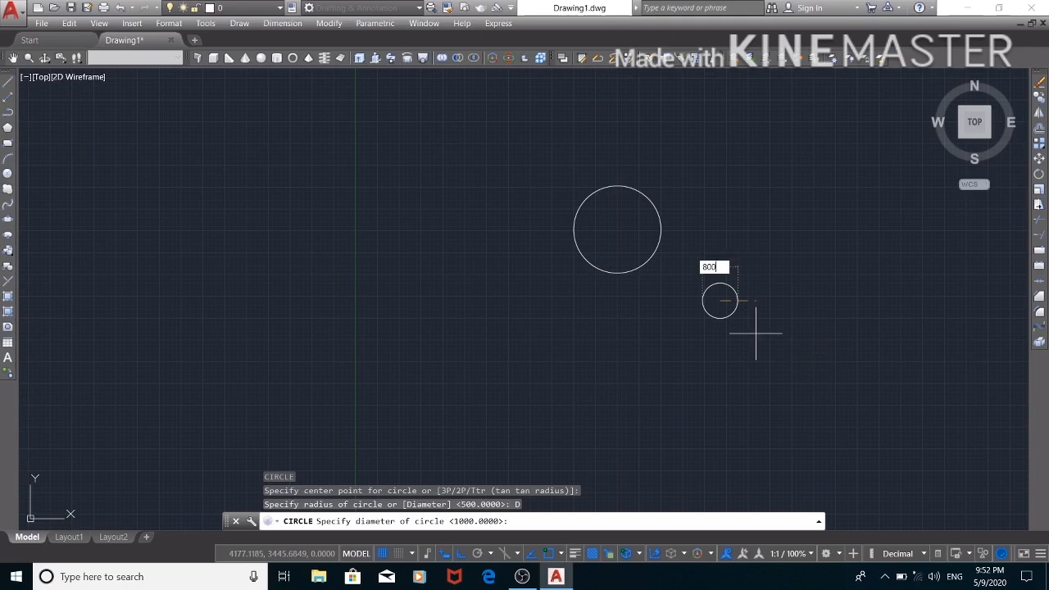
{"action": "key", "text": "Return"}
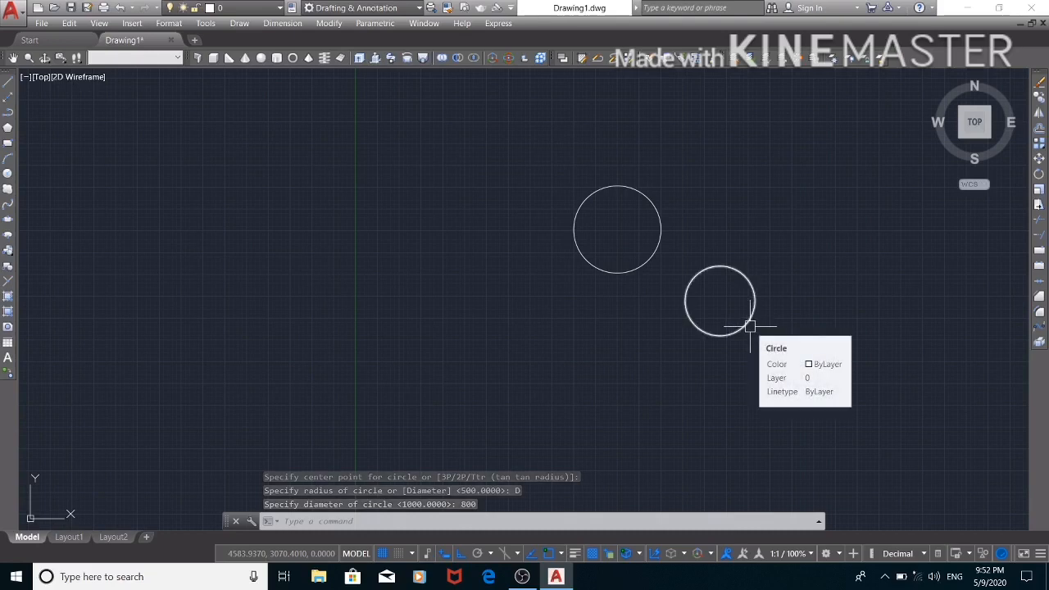
{"action": "left_click", "coordinate": [744, 271]}
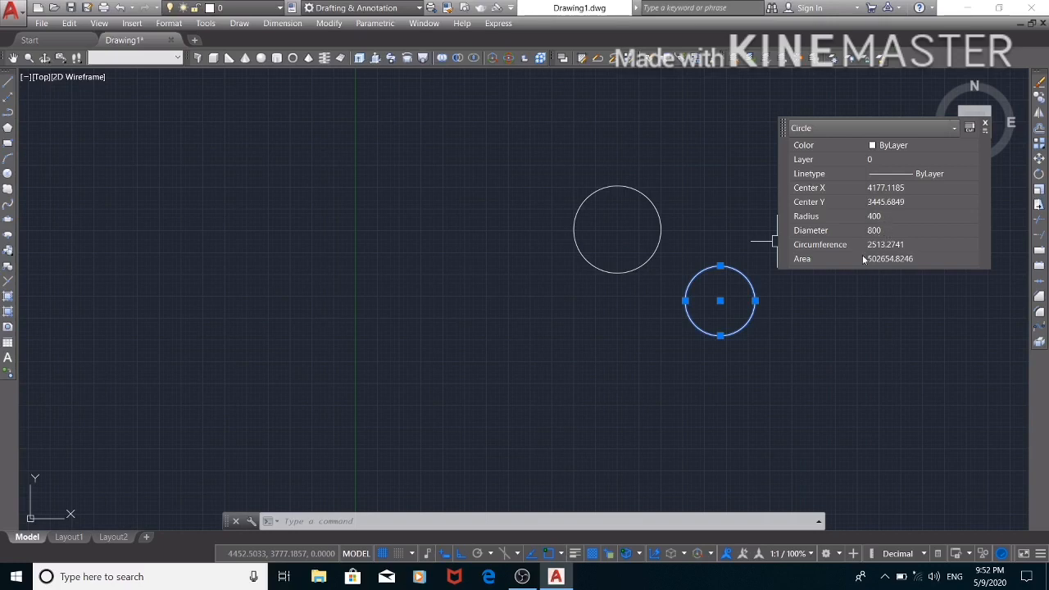
{"action": "key", "text": "Escape"}
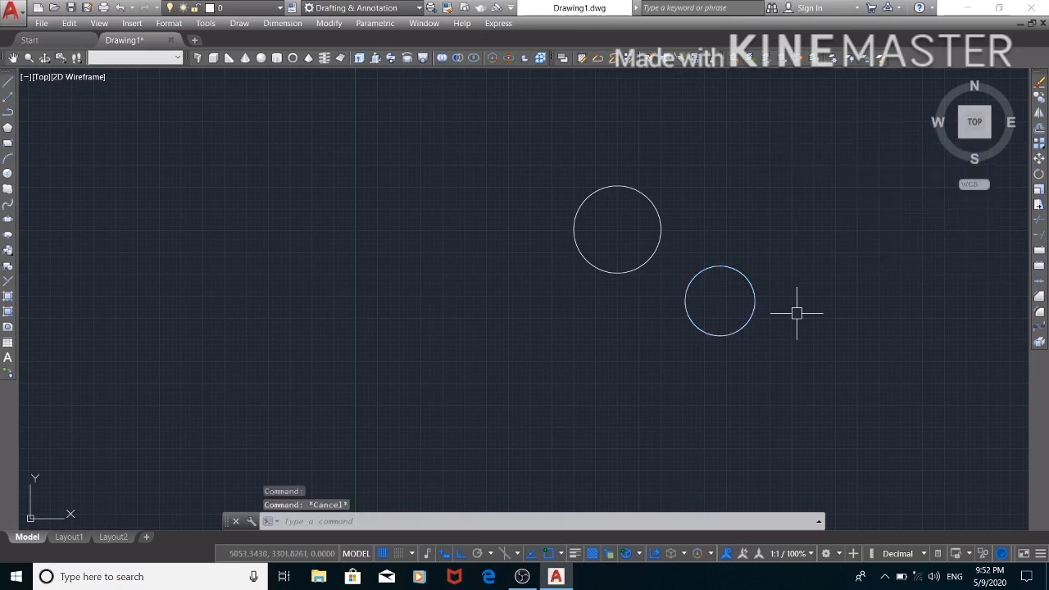
Step: Select both circles with a crossing window and erase them
{"action": "left_click", "coordinate": [819, 343]}
{"action": "left_click", "coordinate": [554, 169]}
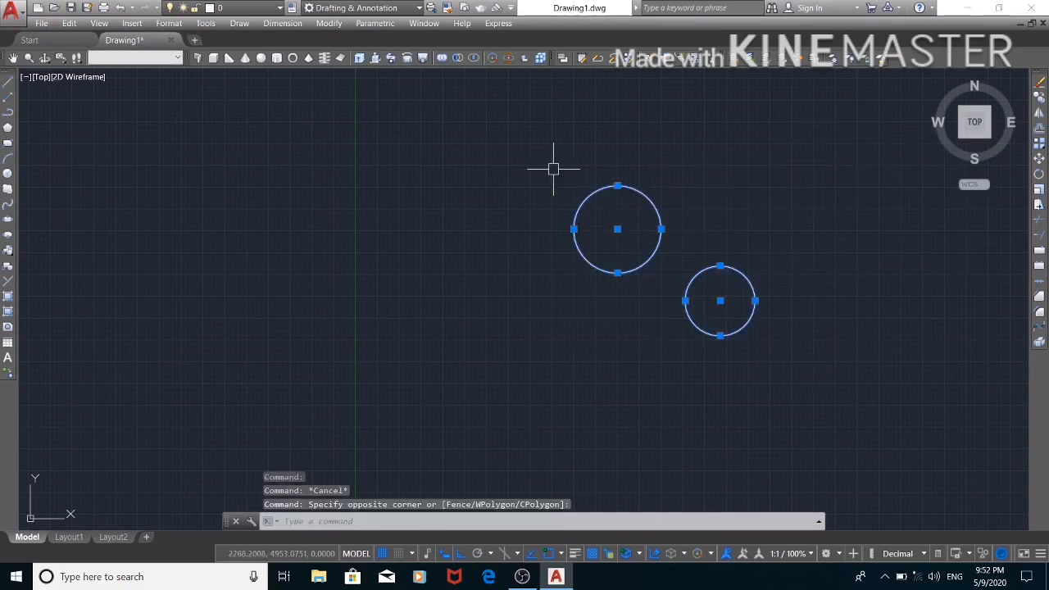
{"action": "key", "text": "Delete"}
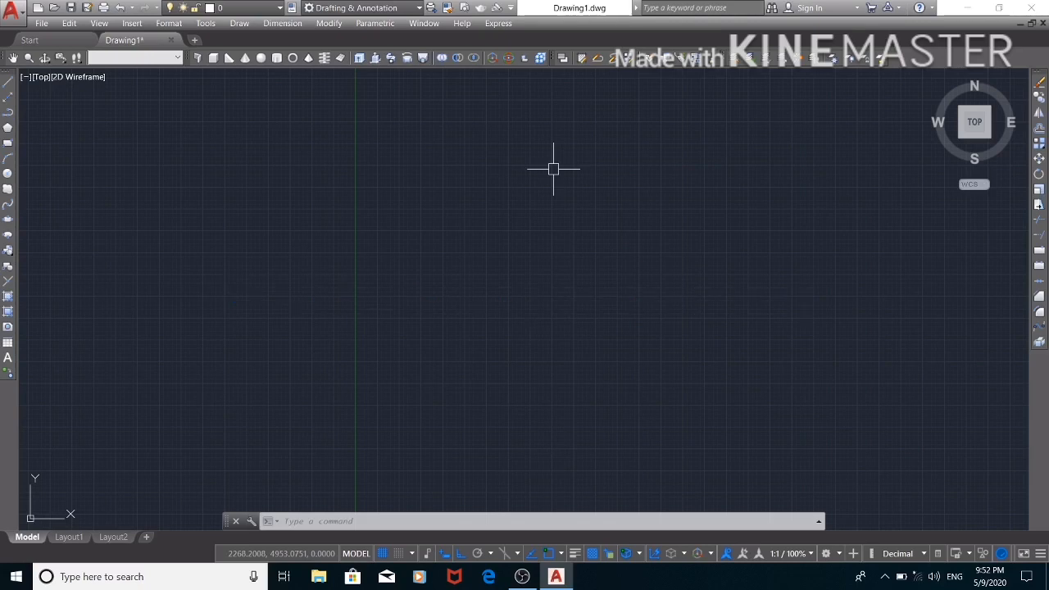
Step: Try to draw a freehand revision cloud in the upper part of the drawing area
{"action": "type", "text": "RE"}
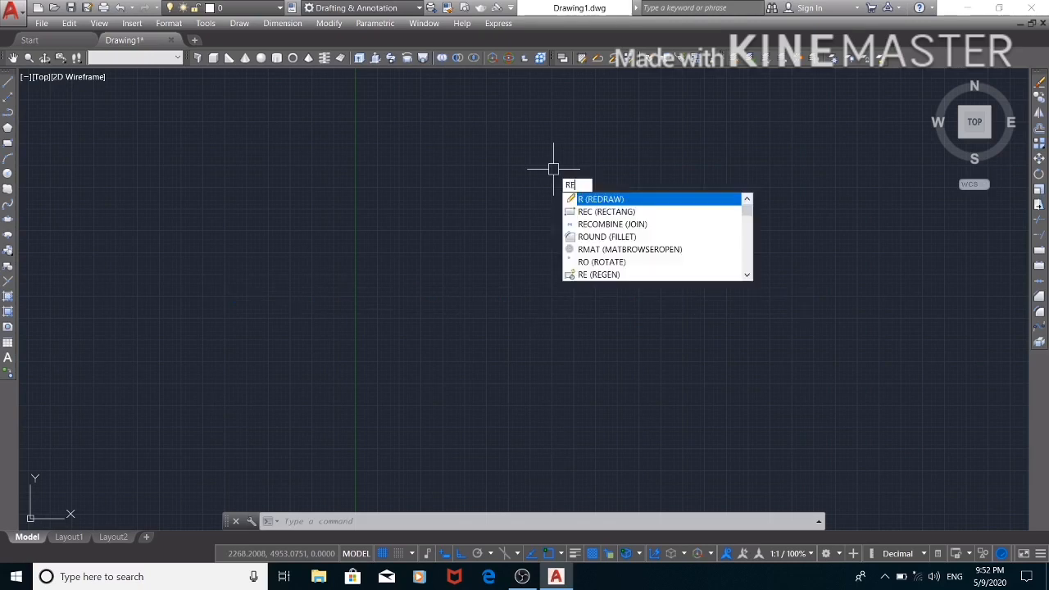
{"action": "type", "text": "VC"}
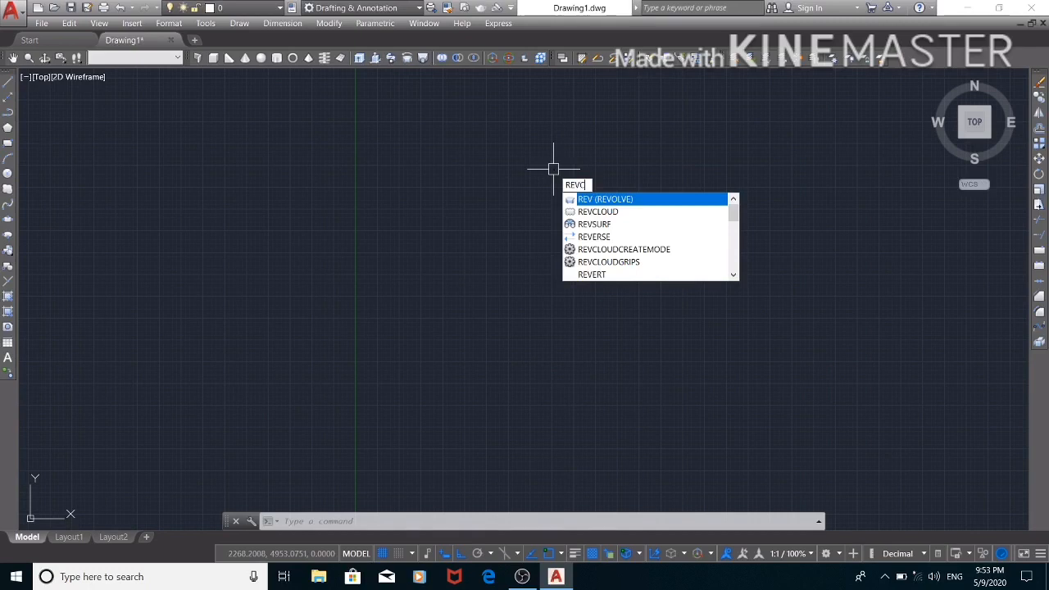
{"action": "type", "text": "LOUD"}
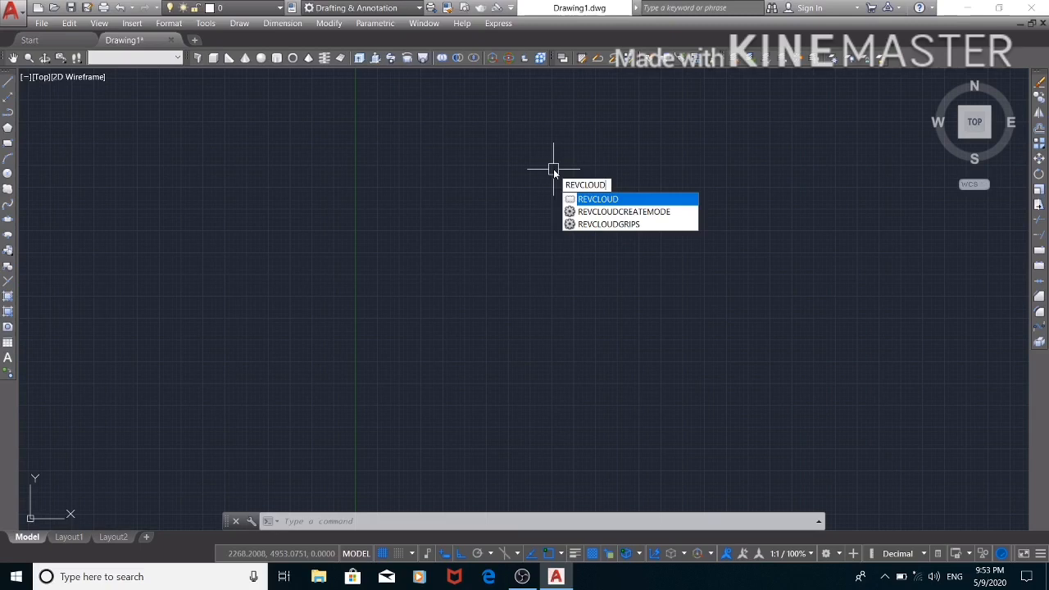
{"action": "left_click", "coordinate": [653, 198]}
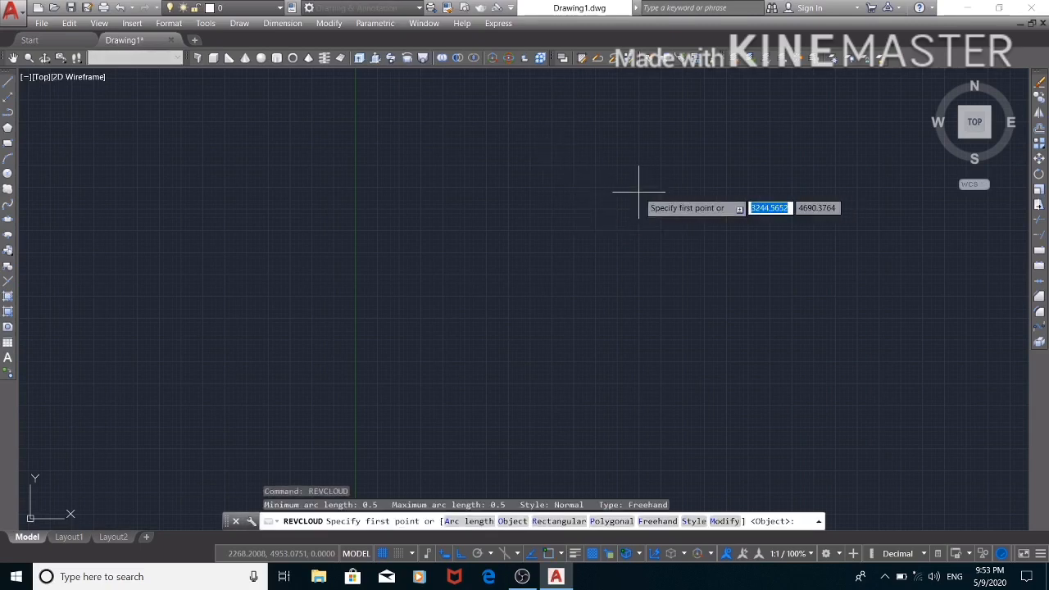
{"action": "left_click", "coordinate": [638, 192]}
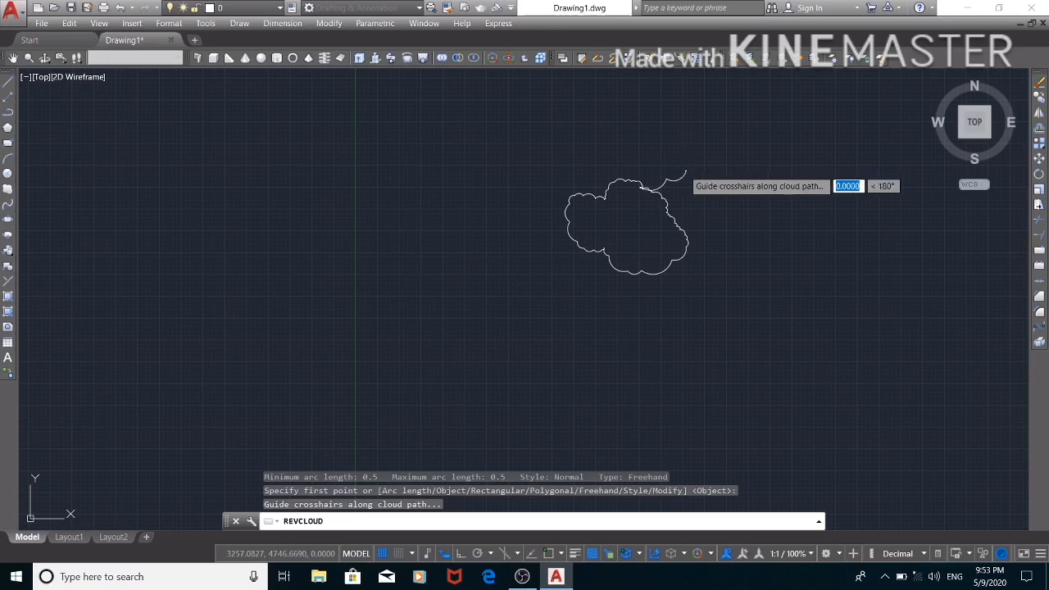
{"action": "key", "text": "Escape"}
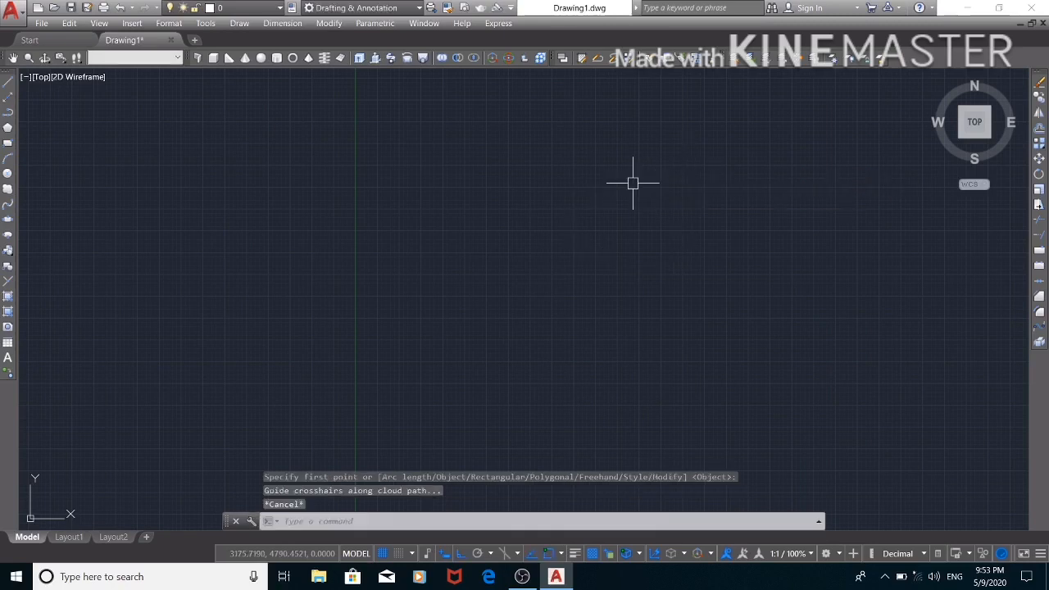
Step: Draw three connected orthogonal lines with the Line command, forming the top, right and bottom sides of an outline
{"action": "left_click", "coordinate": [8, 142]}
{"action": "left_click", "coordinate": [9, 82]}
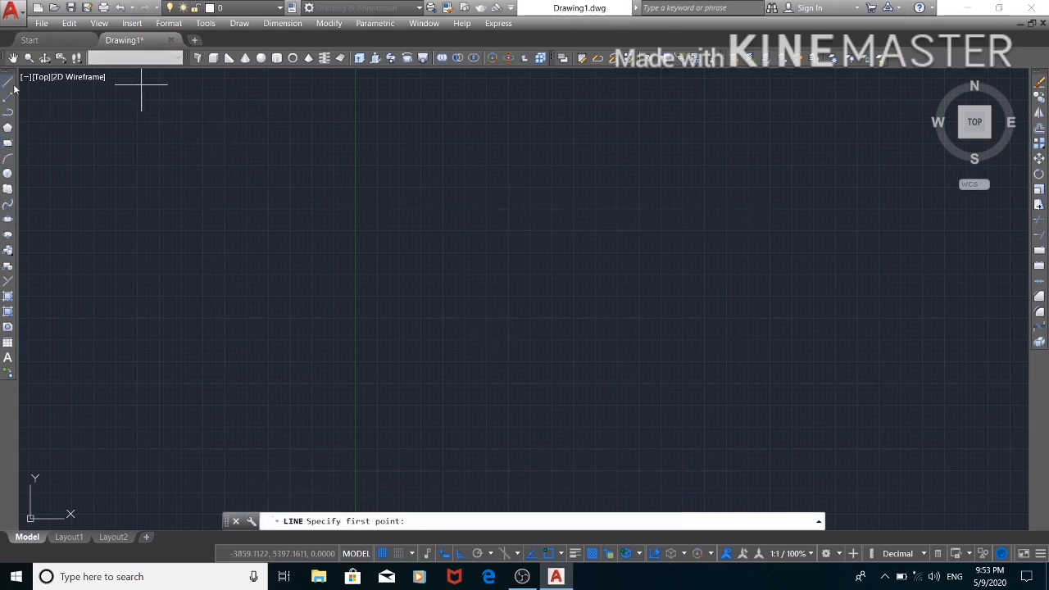
{"action": "left_click", "coordinate": [486, 184]}
{"action": "left_click", "coordinate": [787, 183]}
{"action": "left_click", "coordinate": [787, 364]}
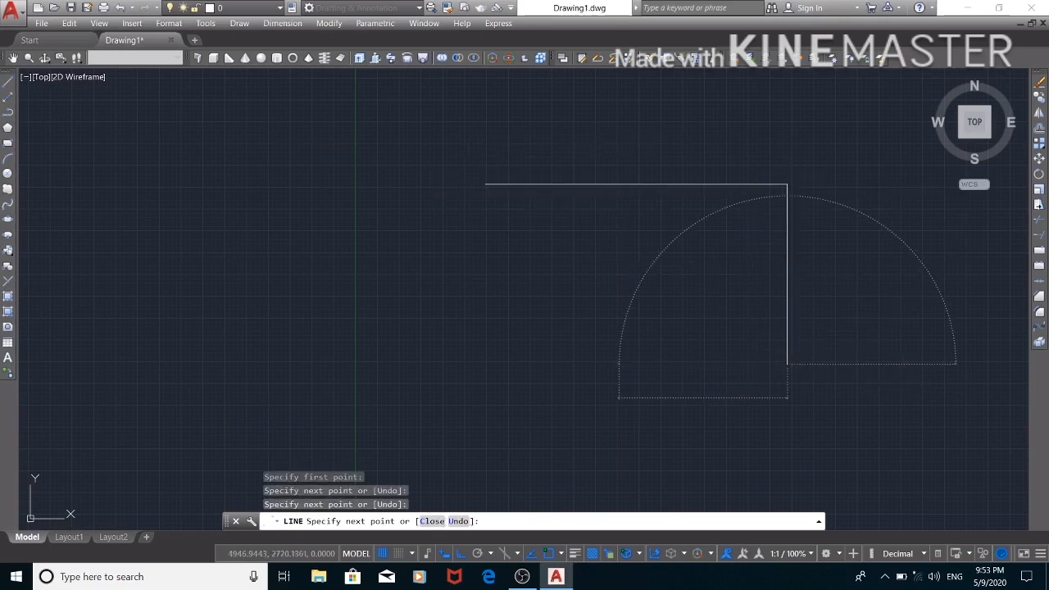
{"action": "left_click", "coordinate": [618, 364]}
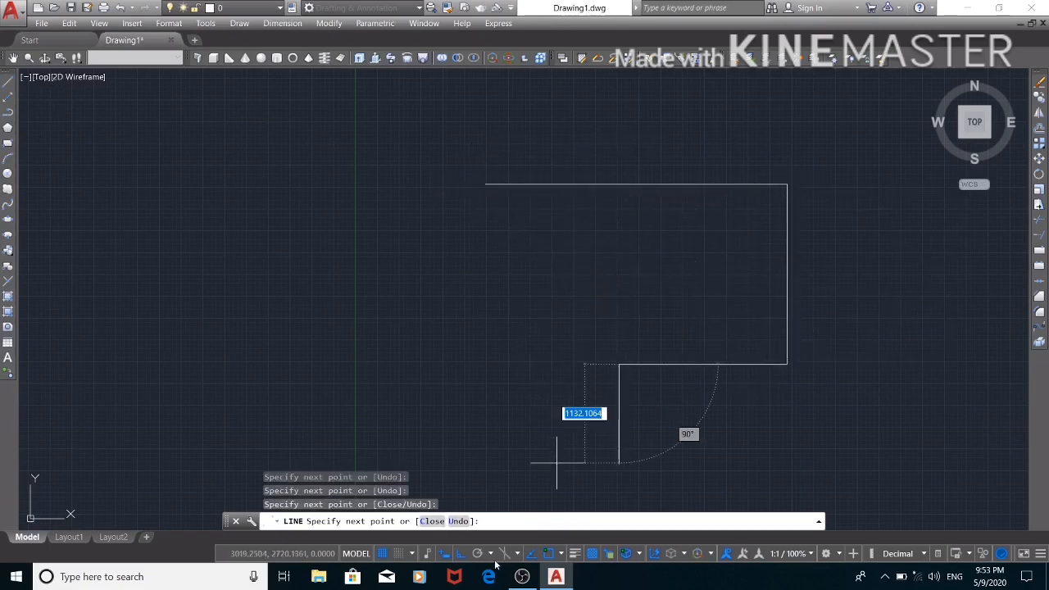
Step: Turn Ortho mode off and close the outline with a slanted line back to its starting point
{"action": "key", "text": "F8"}
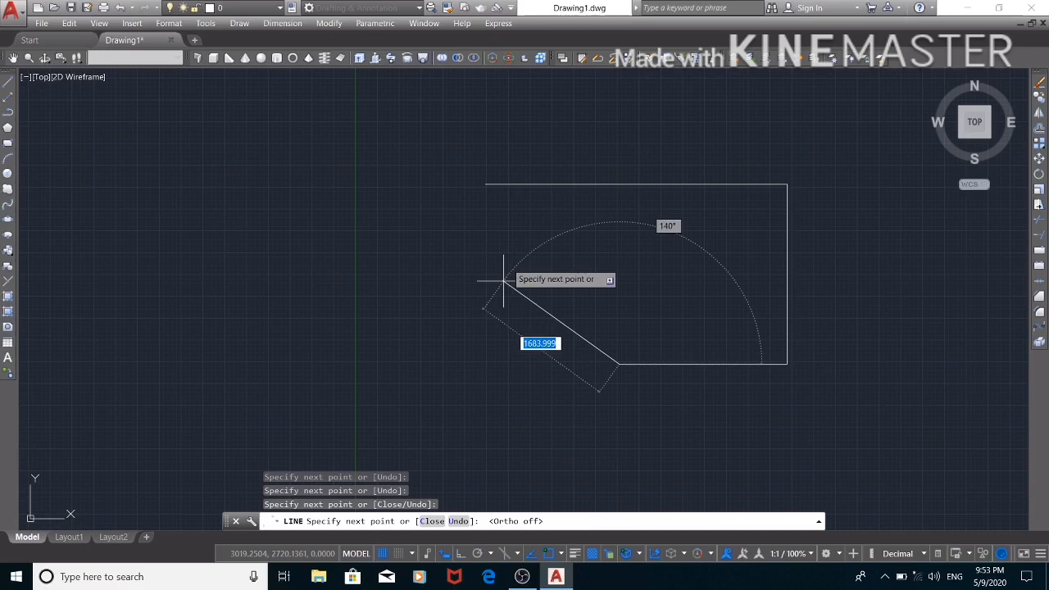
{"action": "left_click", "coordinate": [486, 184]}
{"action": "key", "text": "Escape"}
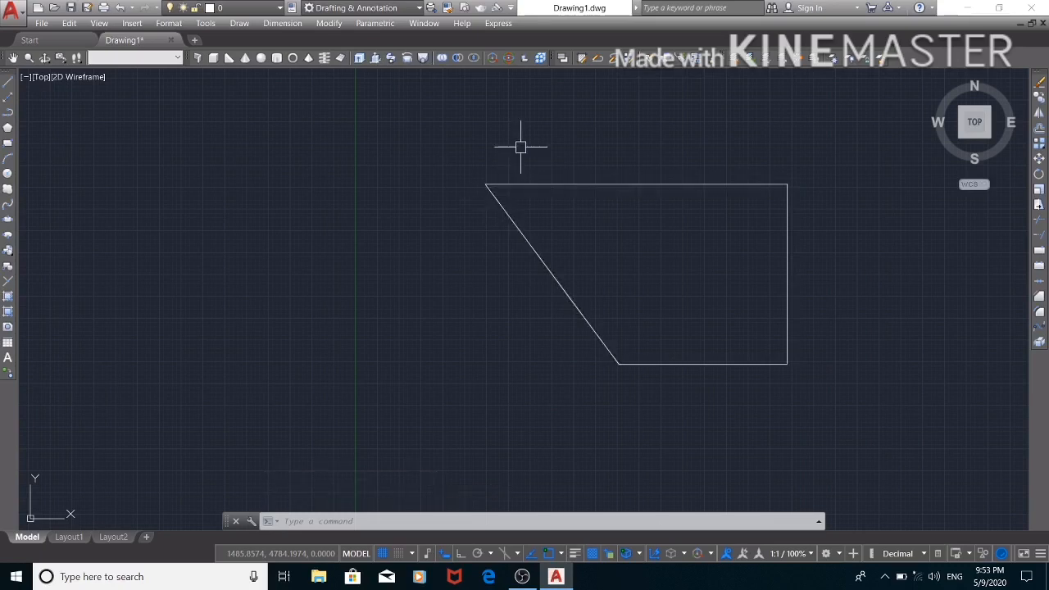
Step: Draw a freehand revision cloud around the outline's upper-left corner, keeping the arc direction unreversed
{"action": "type", "text": "REVCLOUD"}
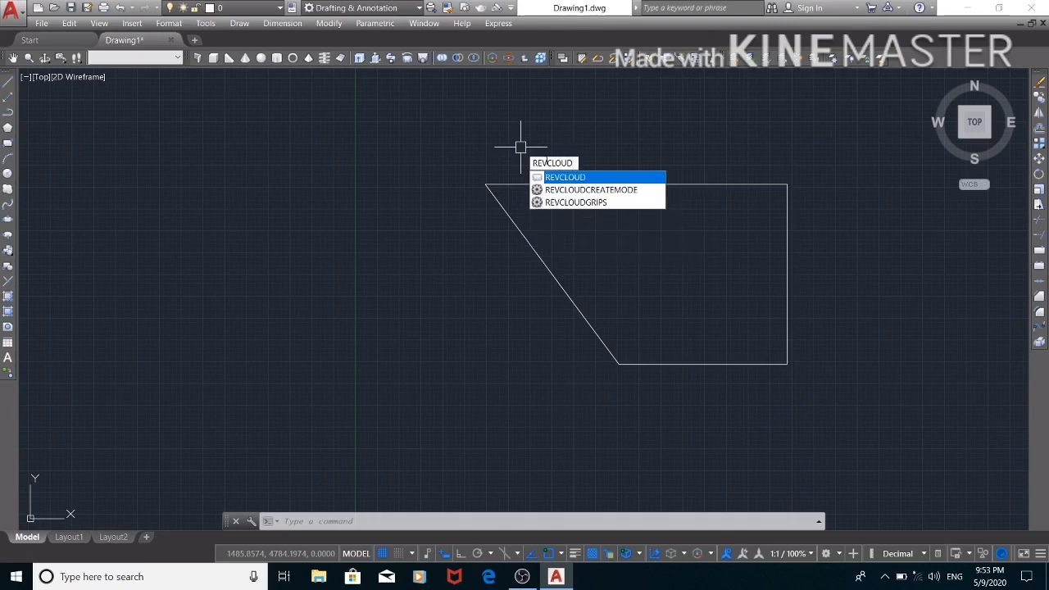
{"action": "key", "text": "Return"}
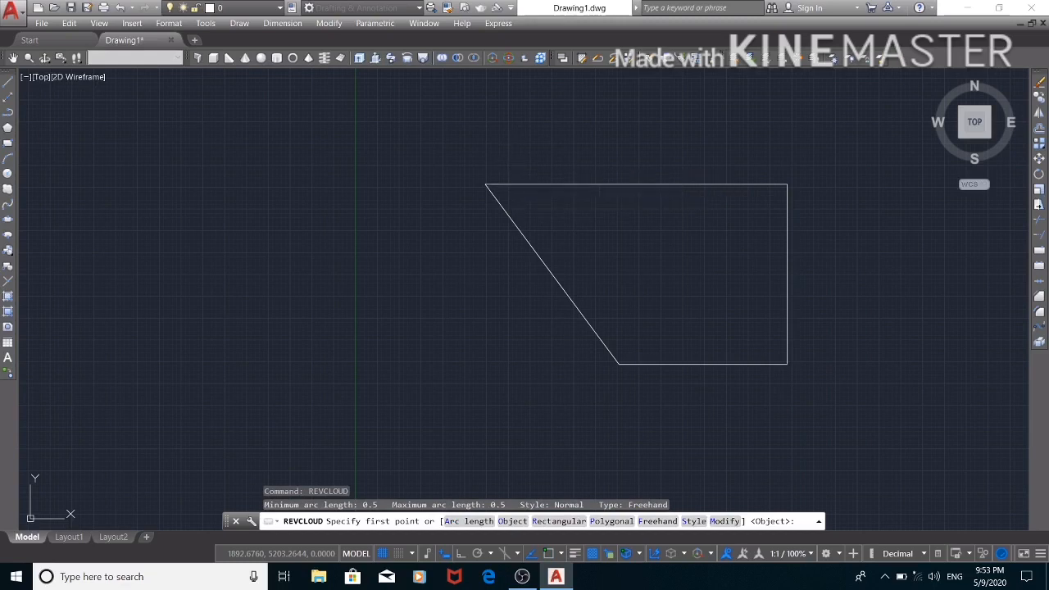
{"action": "left_click", "coordinate": [516, 164]}
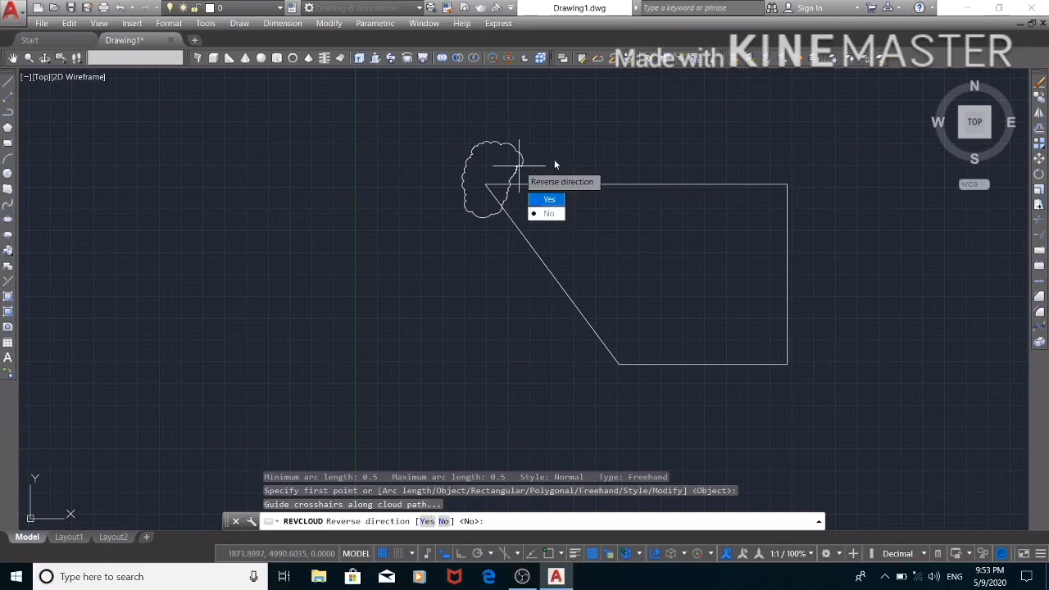
{"action": "left_click", "coordinate": [549, 214]}
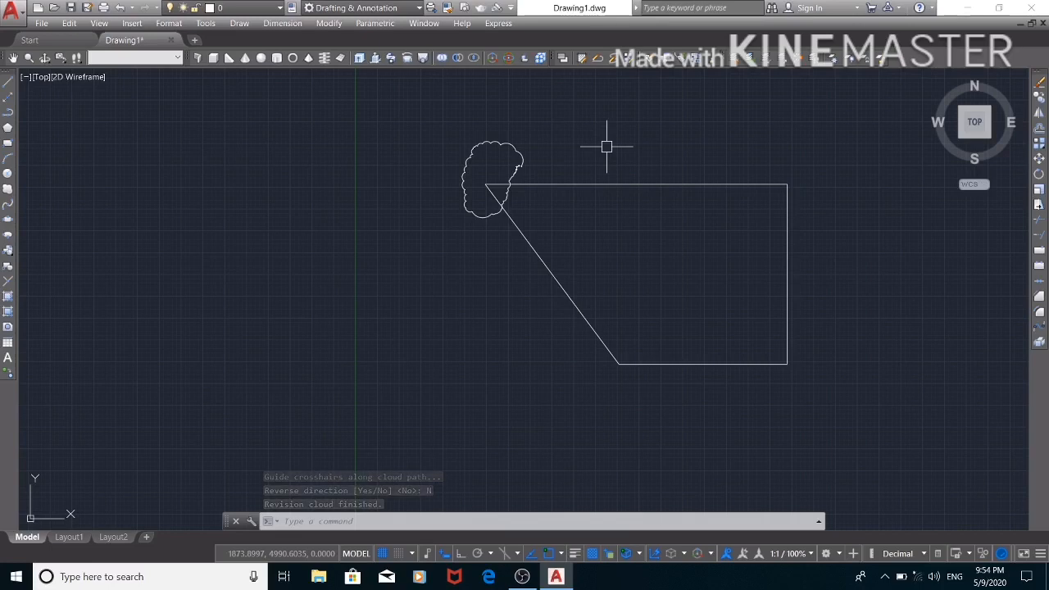
Step: Draw a second freehand revision cloud around the outline's upper-right corner and reverse its arc direction
{"action": "type", "text": "REV"}
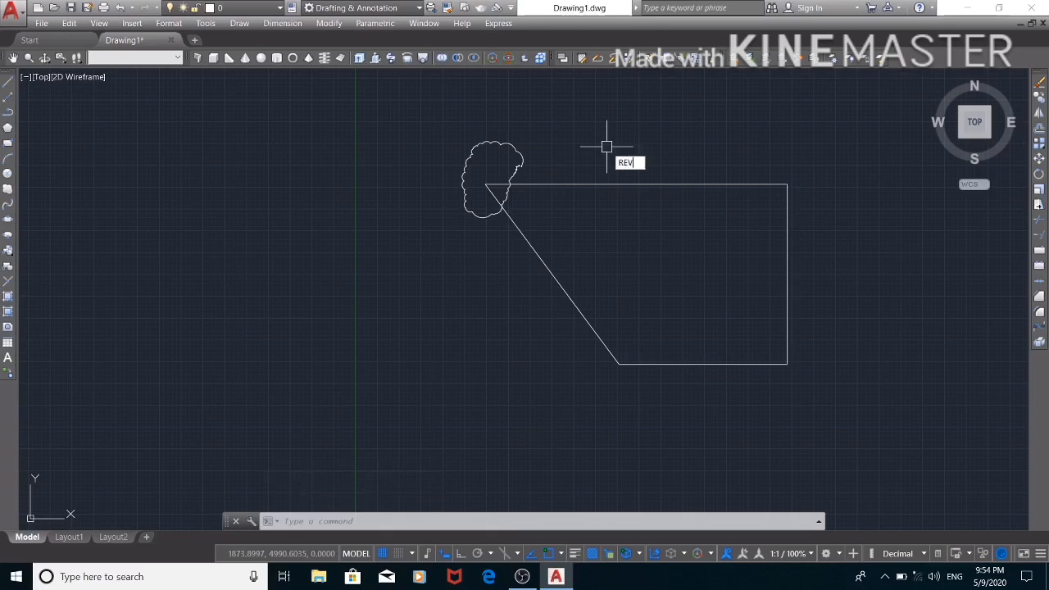
{"action": "type", "text": "CLOUD"}
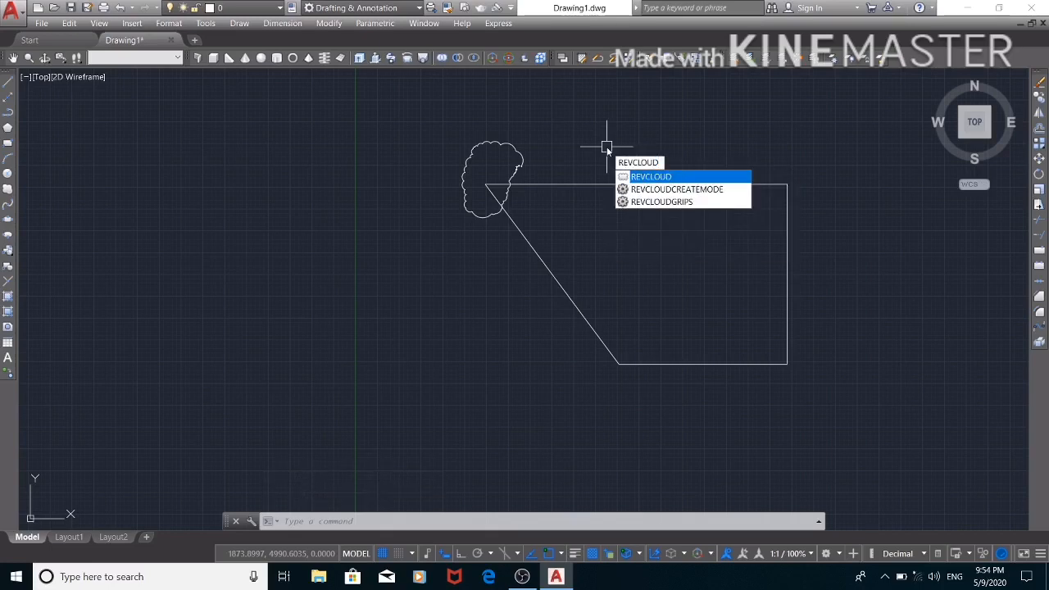
{"action": "left_click", "coordinate": [682, 176]}
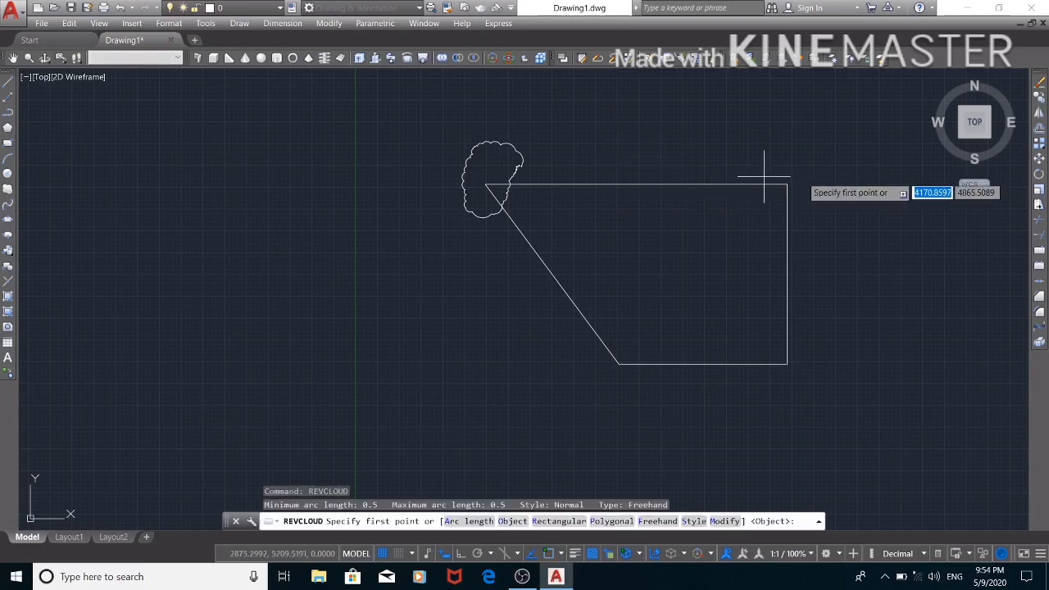
{"action": "left_click", "coordinate": [800, 151]}
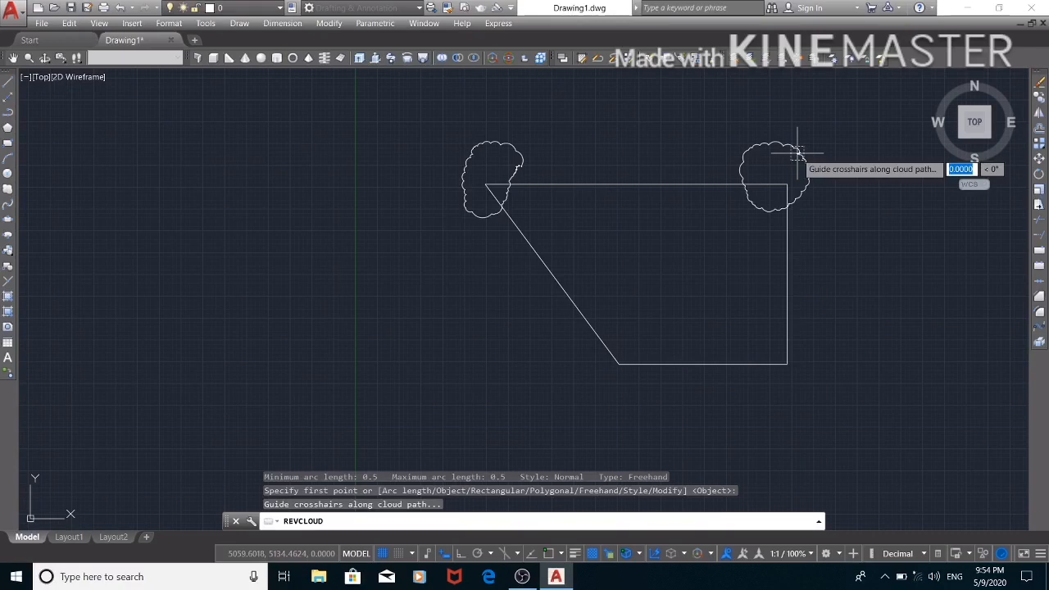
{"action": "key", "text": "Return"}
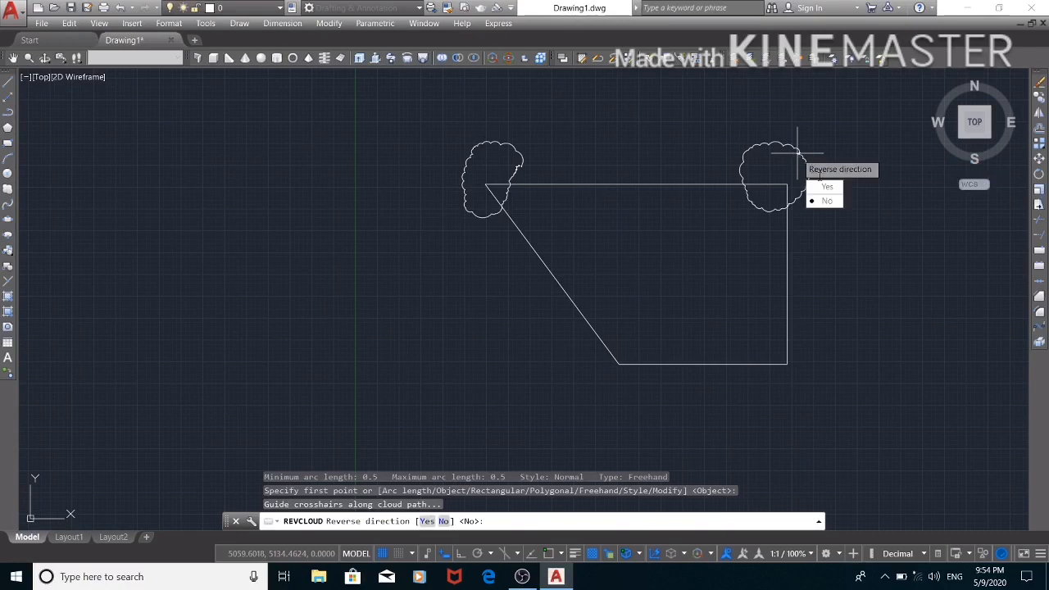
{"action": "key", "text": "Down"}
{"action": "key", "text": "Return"}
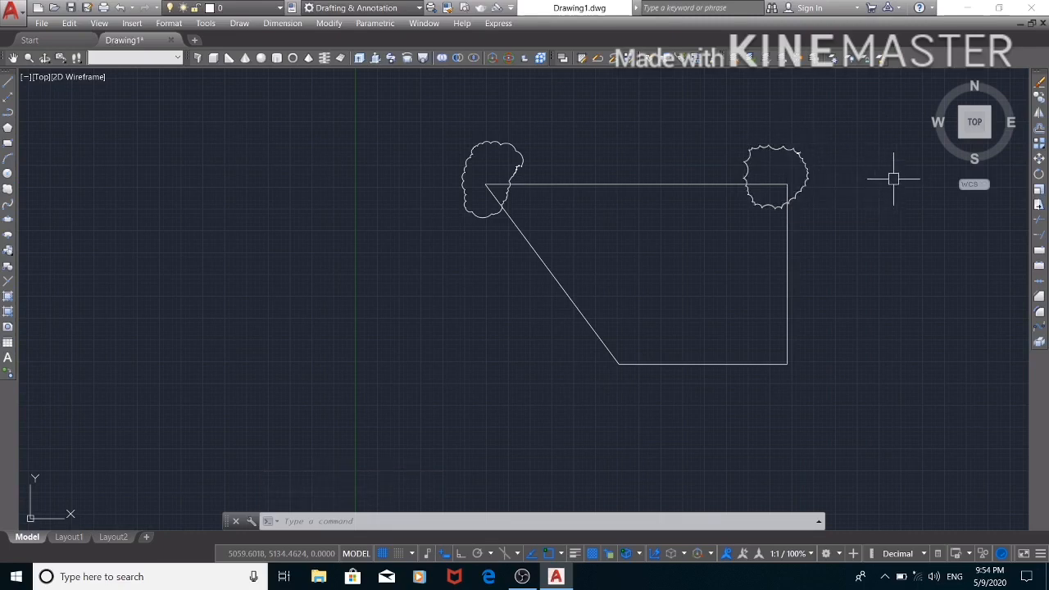
{"action": "left_click", "coordinate": [807, 167]}
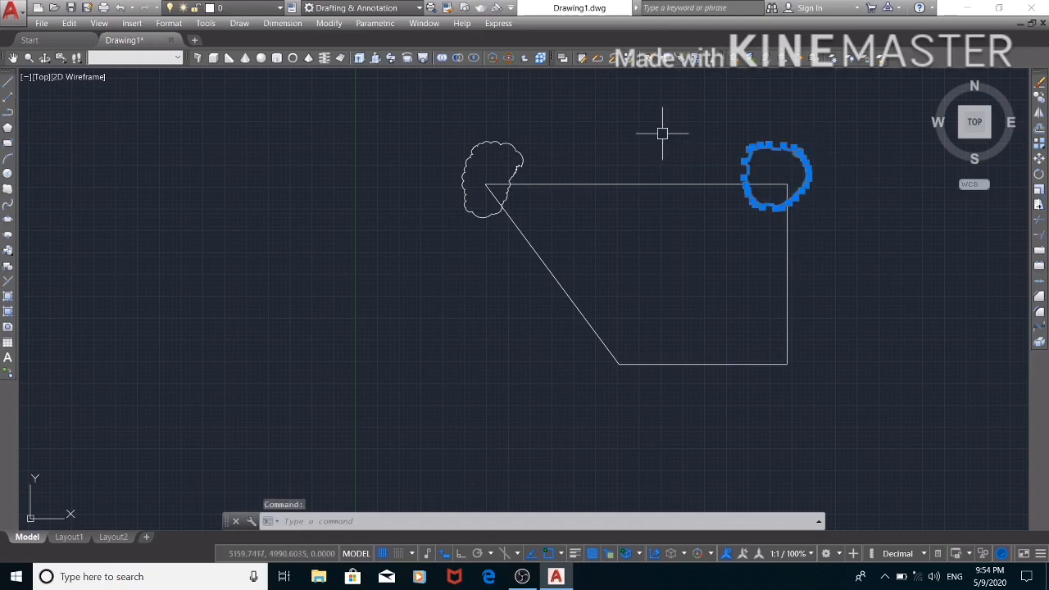
{"action": "left_click", "coordinate": [513, 147]}
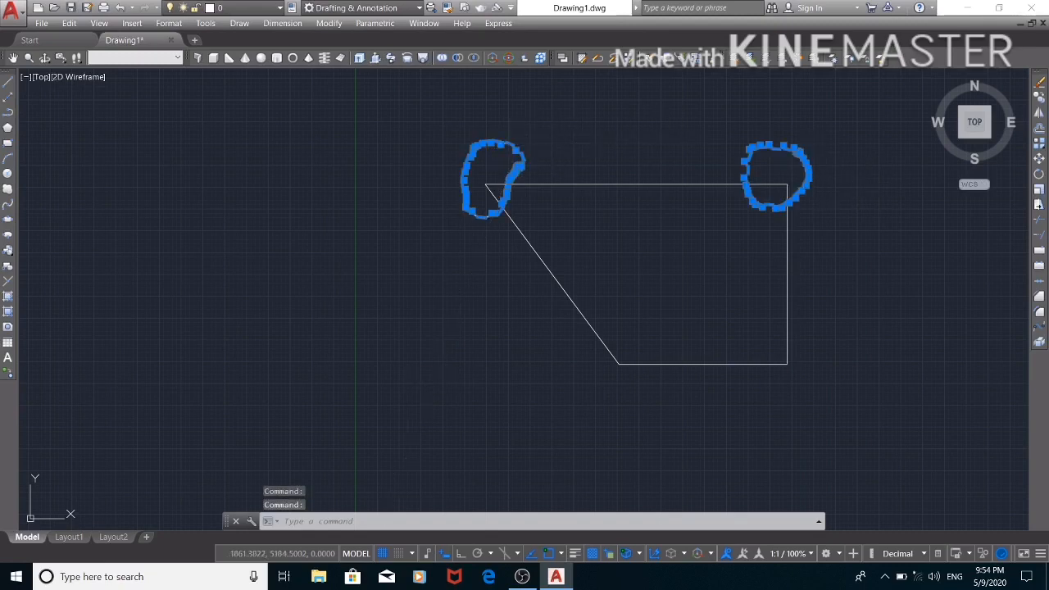
{"action": "key", "text": "Escape"}
Step: Select the outline and both revision clouds with a crossing window and erase them
{"action": "left_click", "coordinate": [861, 377]}
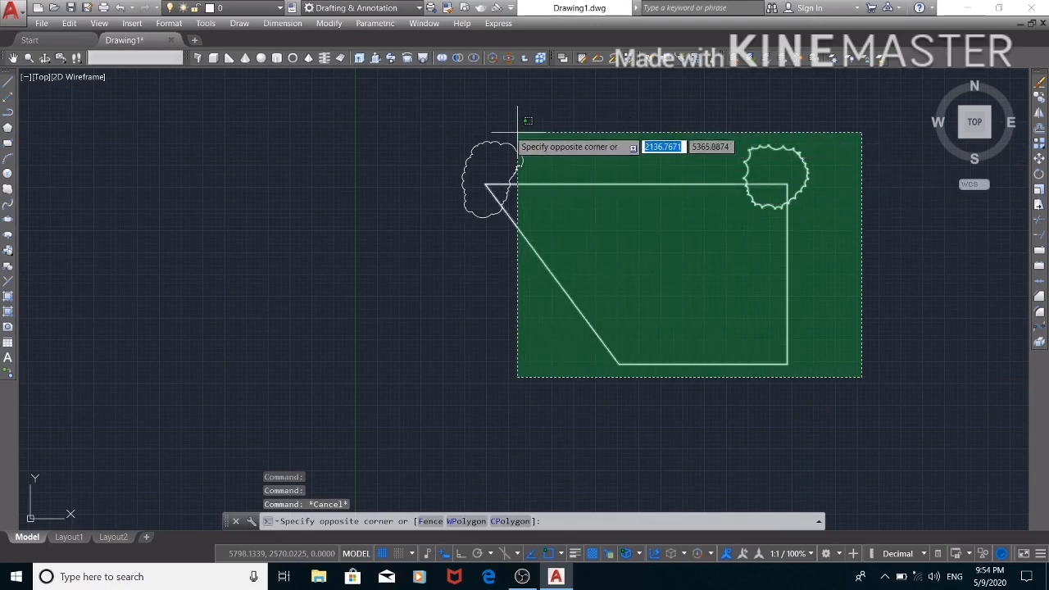
{"action": "left_click", "coordinate": [463, 124]}
{"action": "key", "text": "Delete"}
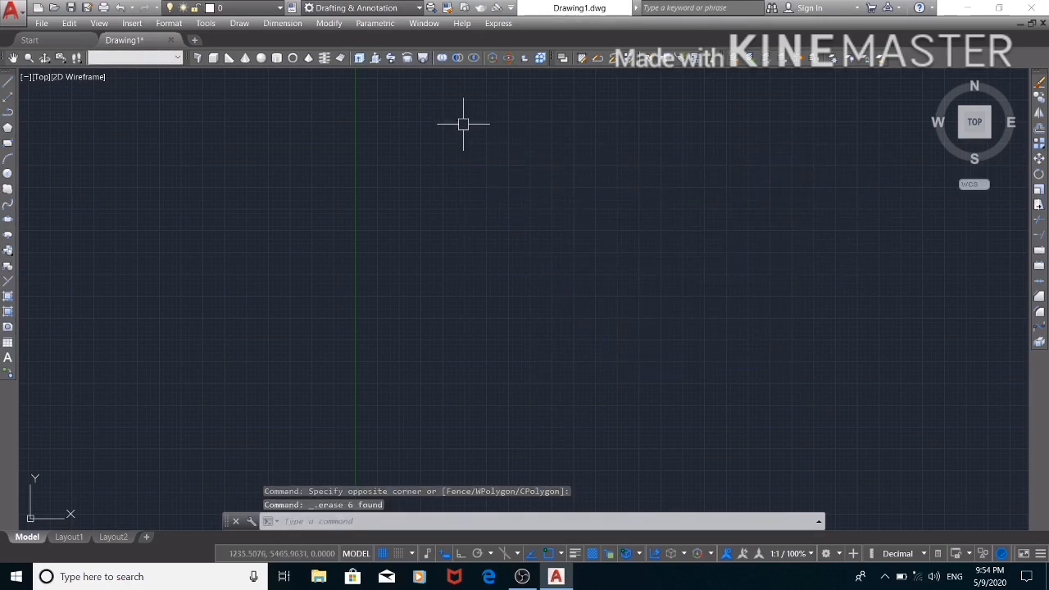
Step: Insert an empty Standard-style table with 4 columns and 6 data rows to the upper left of the origin, leaving its cells blank
{"action": "scroll", "coordinate": [363, 232], "scroll_direction": "down", "scroll_amount": 3}
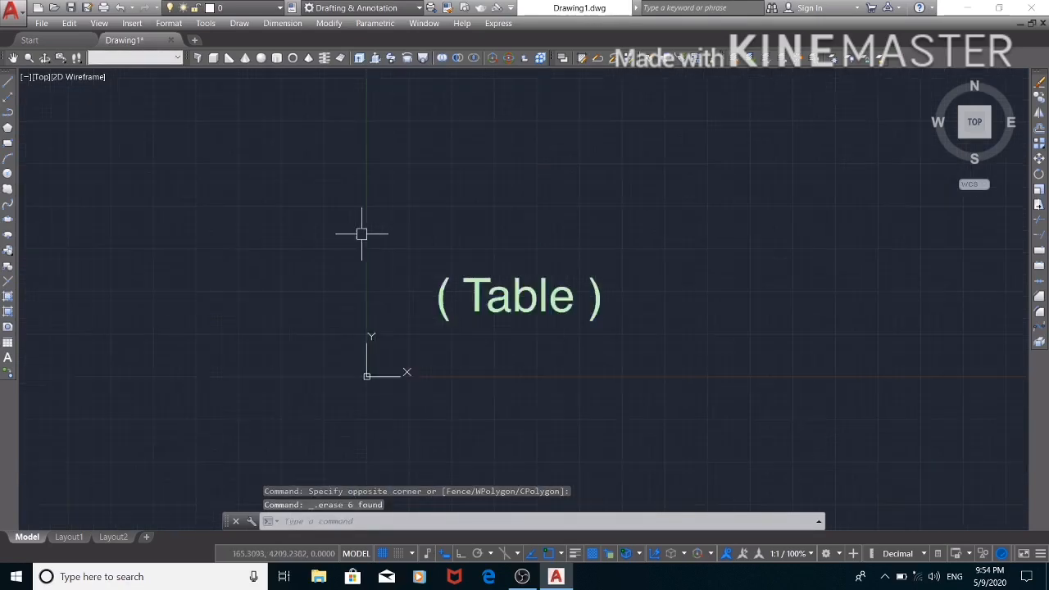
{"action": "scroll", "coordinate": [784, 222], "scroll_direction": "down", "scroll_amount": 2}
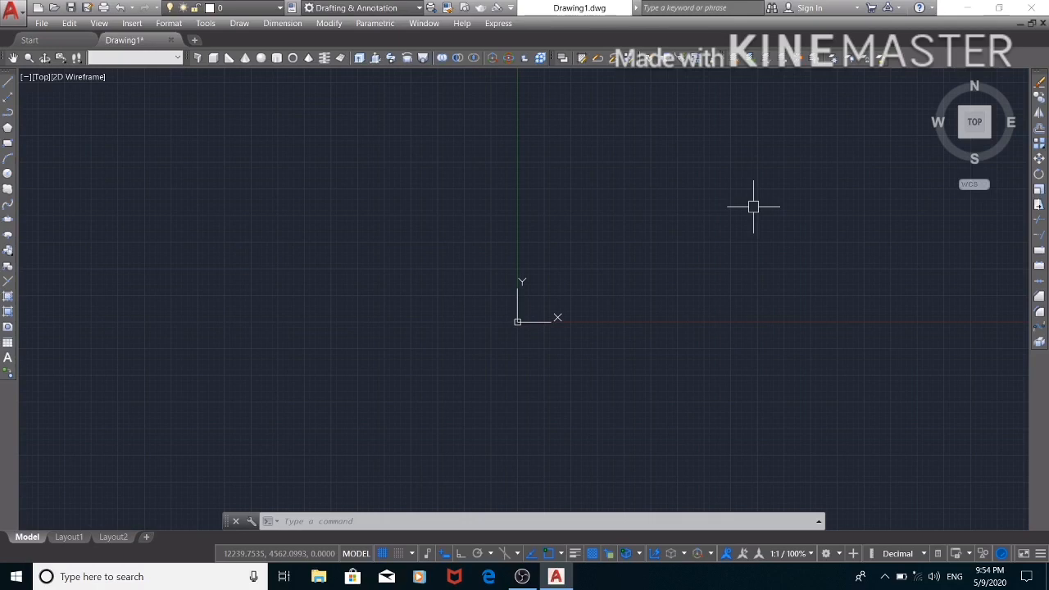
{"action": "type", "text": "TABLE"}
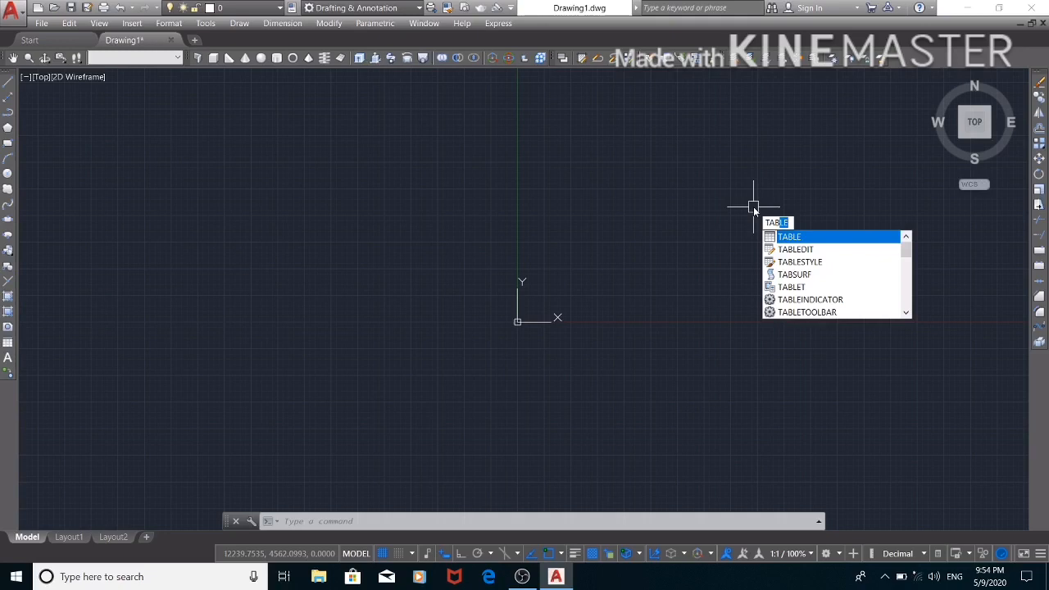
{"action": "key", "text": "Return"}
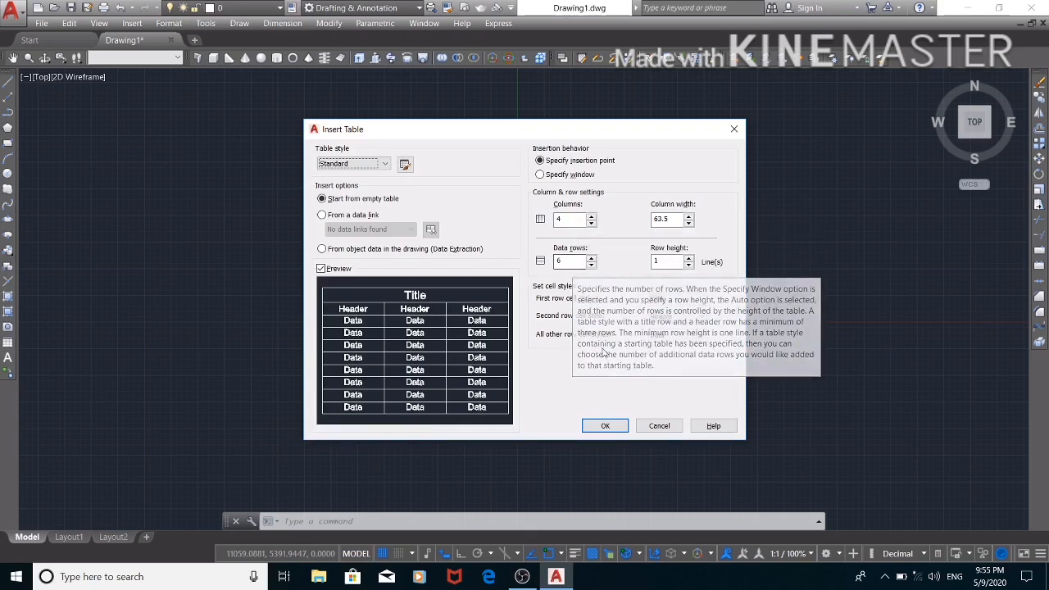
{"action": "left_click", "coordinate": [607, 425]}
{"action": "left_click", "coordinate": [141, 175]}
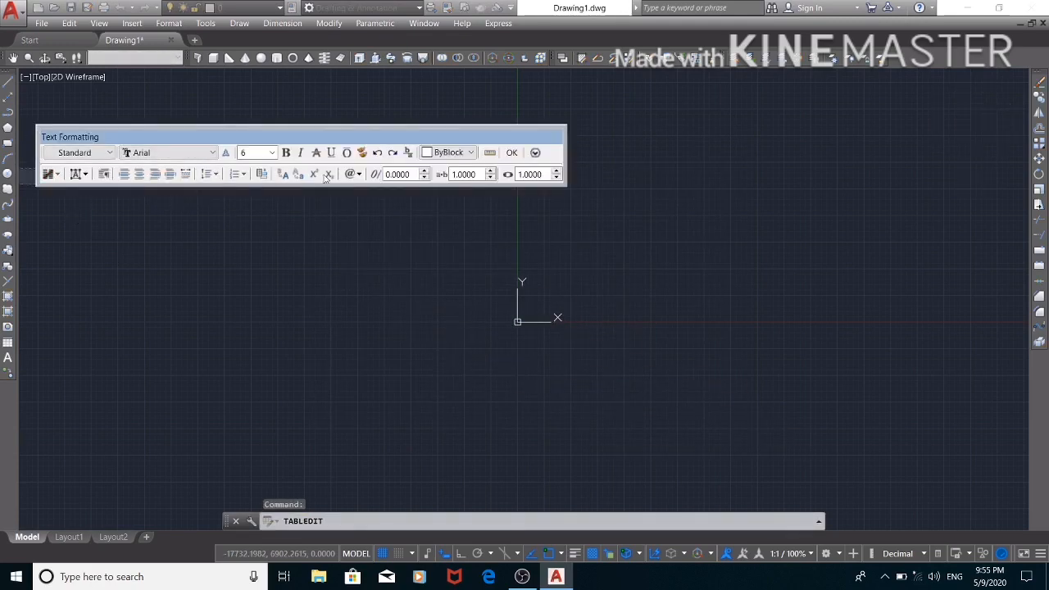
{"action": "key", "text": "Escape"}
{"action": "key", "text": "Escape"}
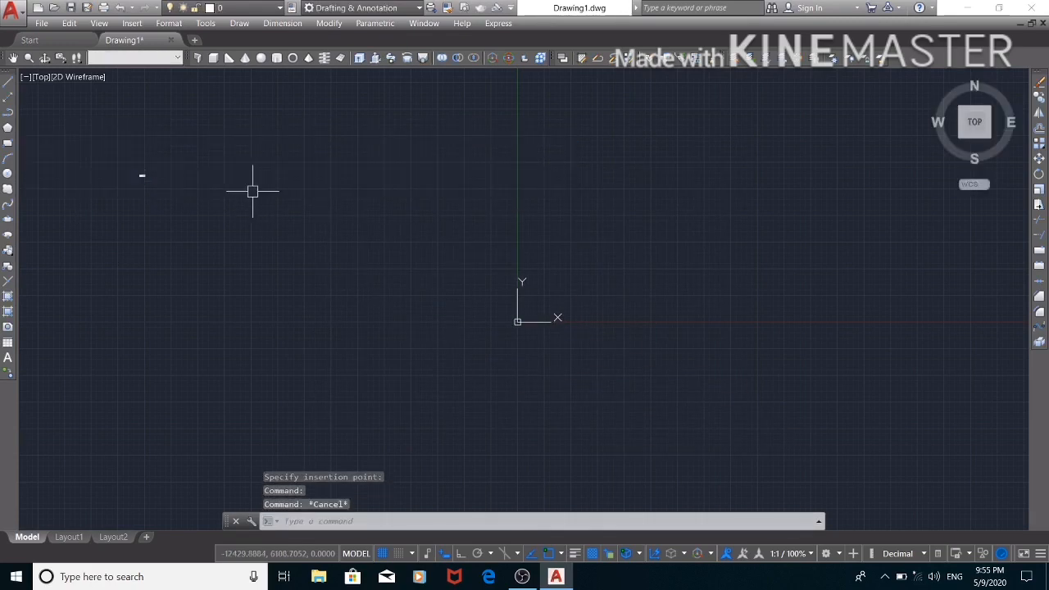
{"action": "left_click", "coordinate": [141, 175]}
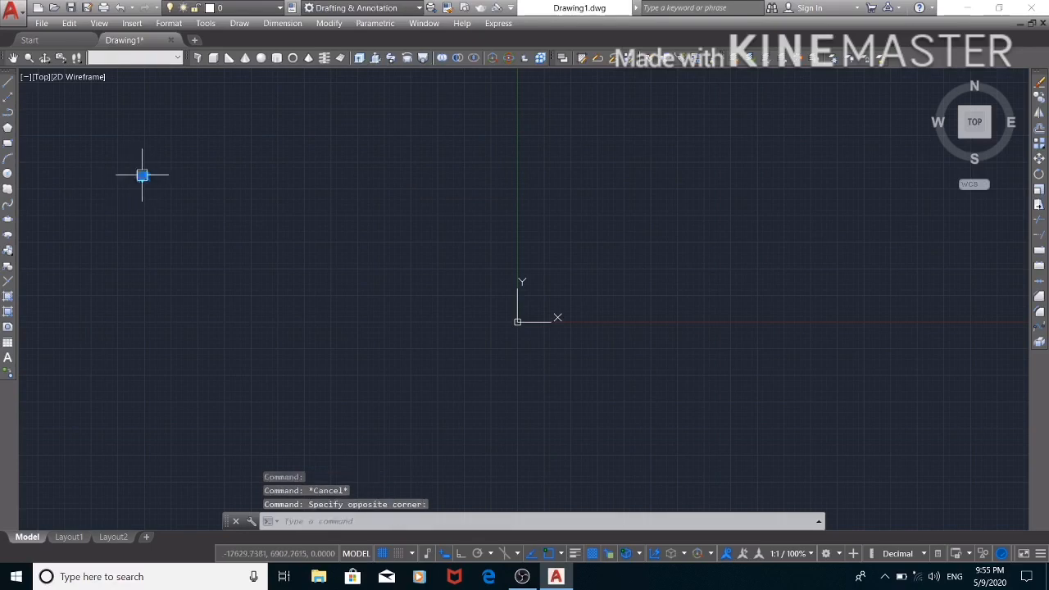
{"action": "left_click", "coordinate": [974, 122]}
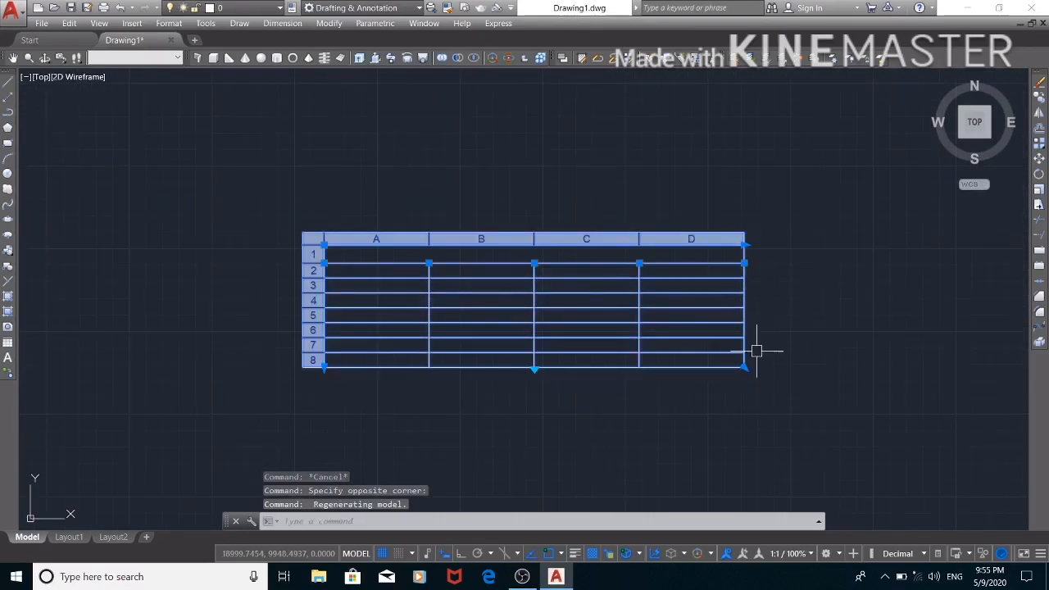
{"action": "key", "text": "Escape"}
{"action": "left_click", "coordinate": [728, 362]}
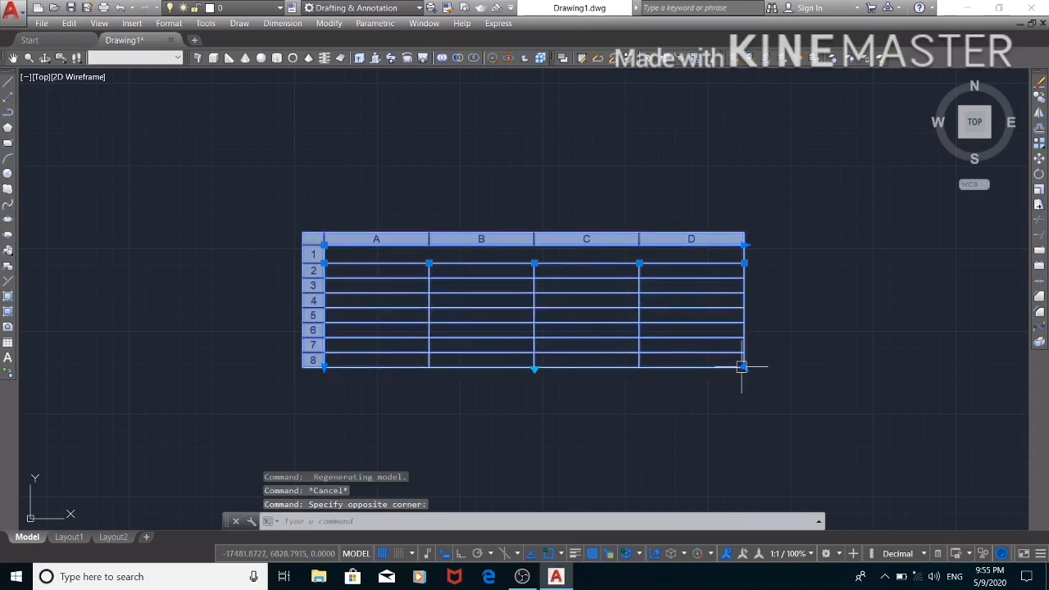
{"action": "left_click", "coordinate": [739, 365]}
{"action": "key", "text": "Escape"}
{"action": "left_click", "coordinate": [741, 365]}
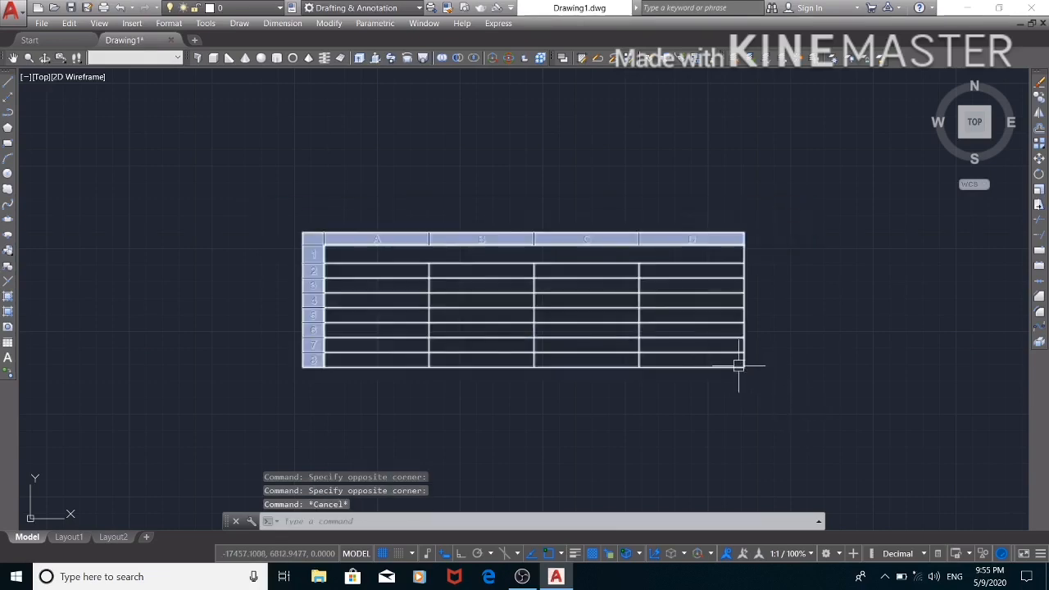
{"action": "left_click", "coordinate": [742, 365]}
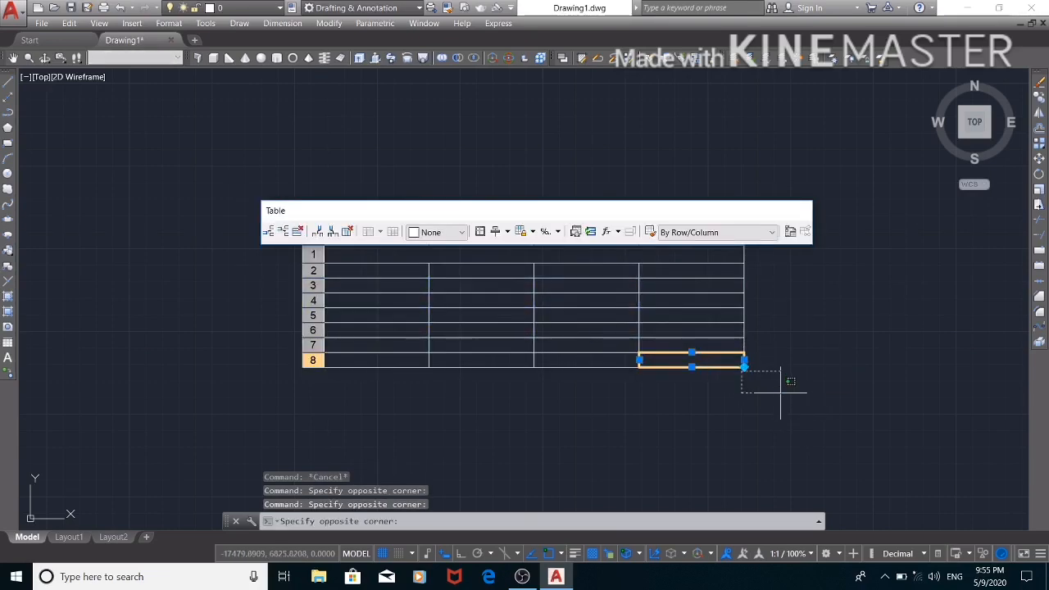
{"action": "key", "text": "Escape"}
{"action": "key", "text": "Escape"}
{"action": "left_click", "coordinate": [746, 359]}
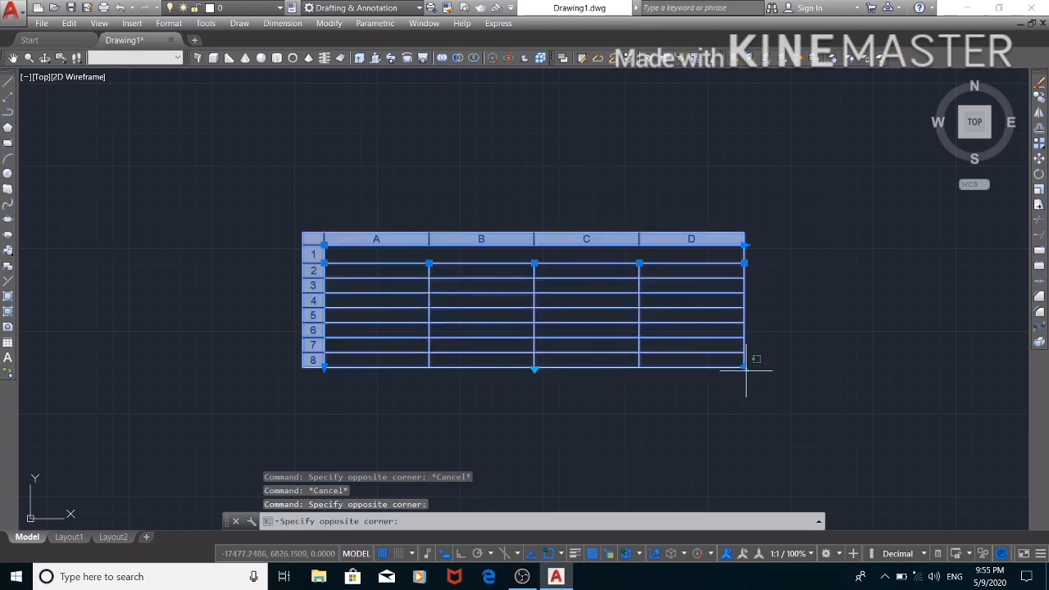
{"action": "left_click", "coordinate": [746, 368]}
{"action": "key", "text": "Escape"}
Step: Enlarge the table uniformly by stretching its lower-right corner grip outward
{"action": "left_click", "coordinate": [744, 354]}
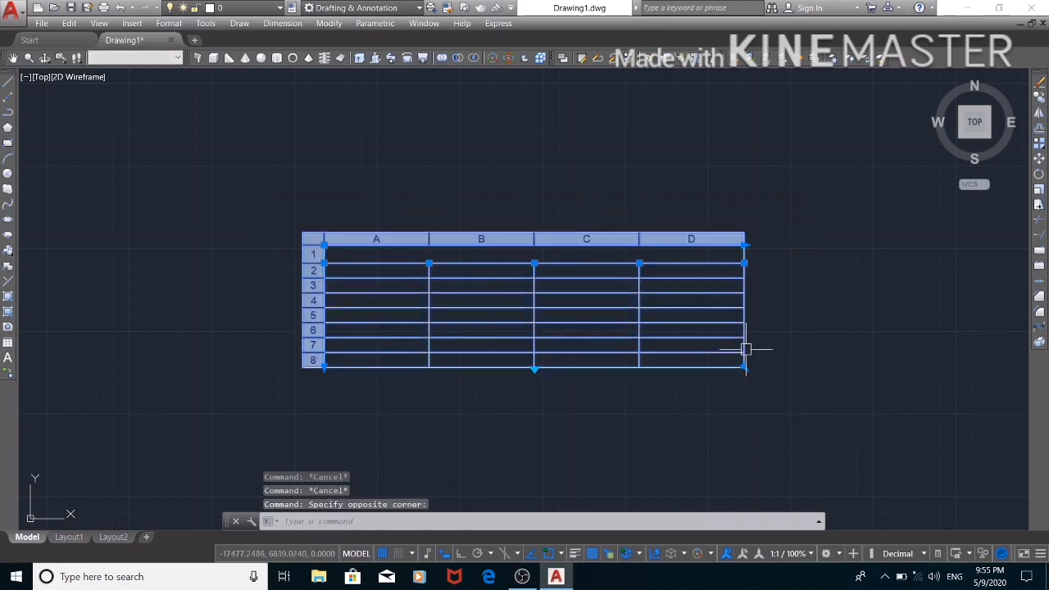
{"action": "left_click", "coordinate": [743, 366]}
{"action": "left_click", "coordinate": [841, 436]}
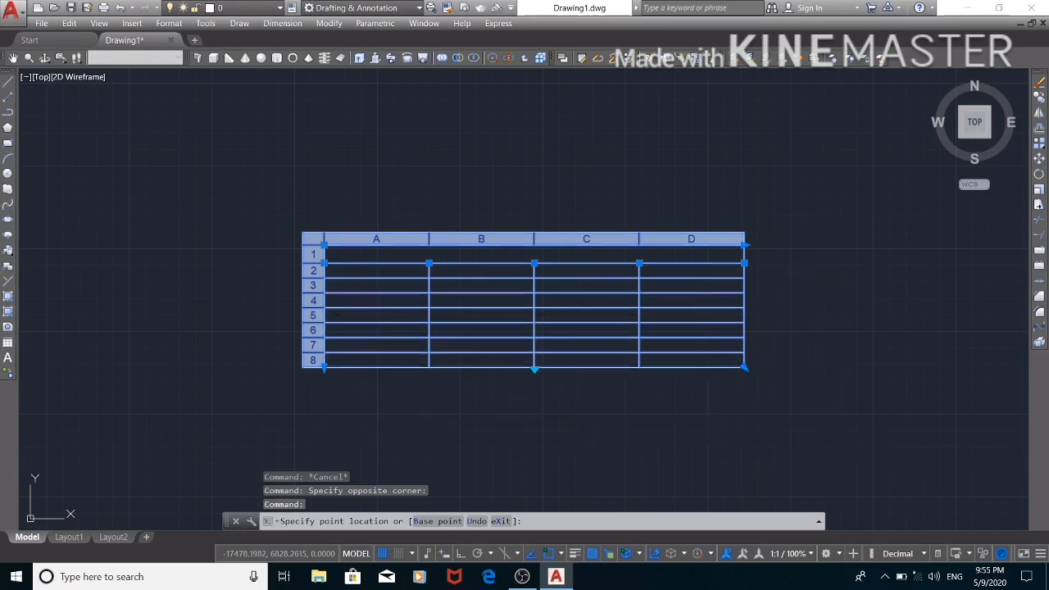
{"action": "key", "text": "Escape"}
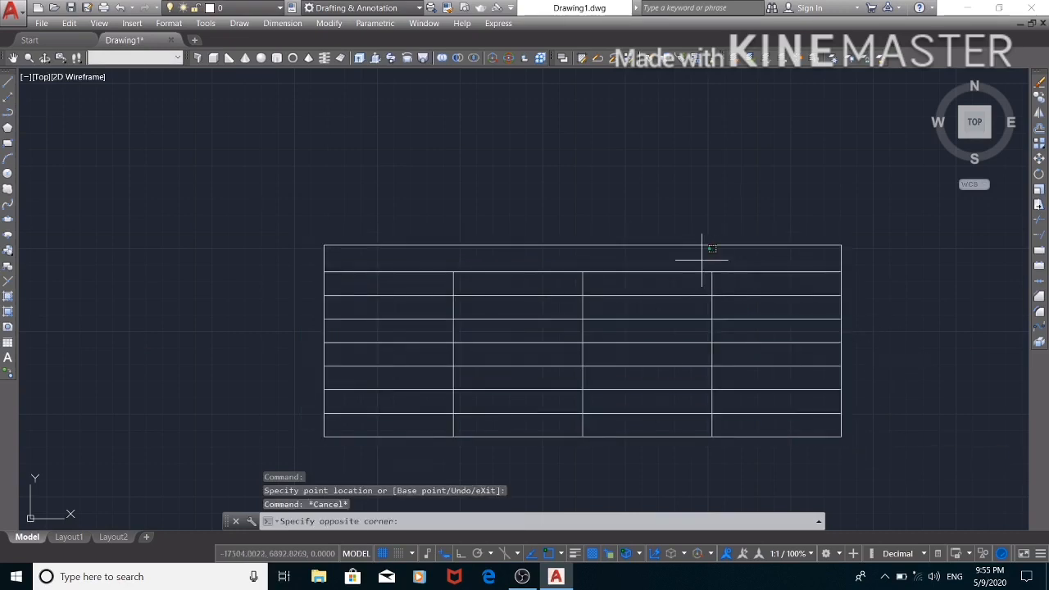
Step: Enter the title ABC in the table's top row with a text height of 100
{"action": "double_click", "coordinate": [702, 259]}
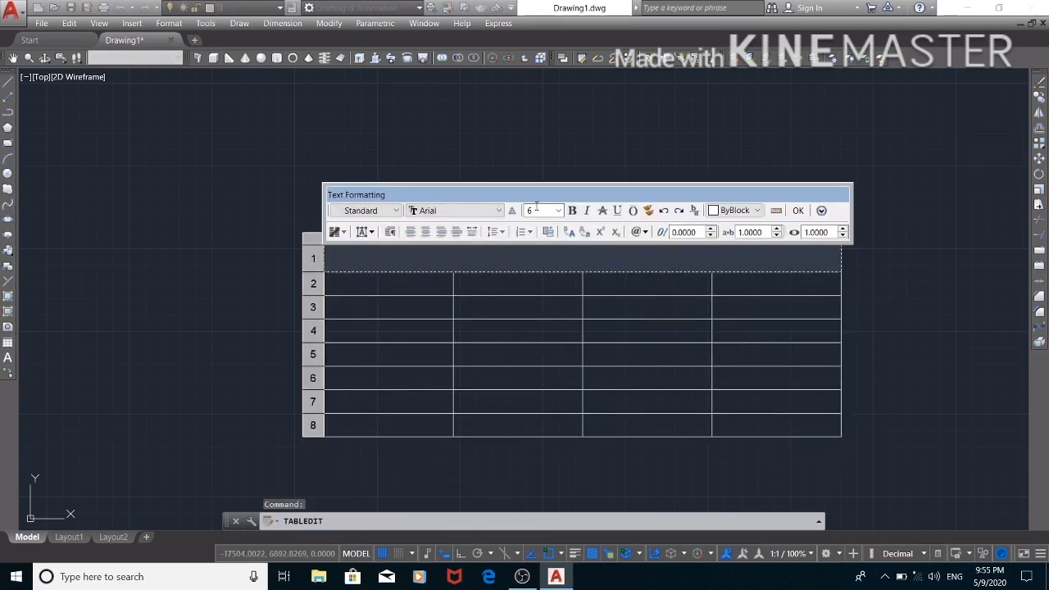
{"action": "left_click_drag", "start_coordinate": [546, 211], "coordinate": [528, 211]}
{"action": "key", "text": "BackSpace"}
{"action": "type", "text": "100"}
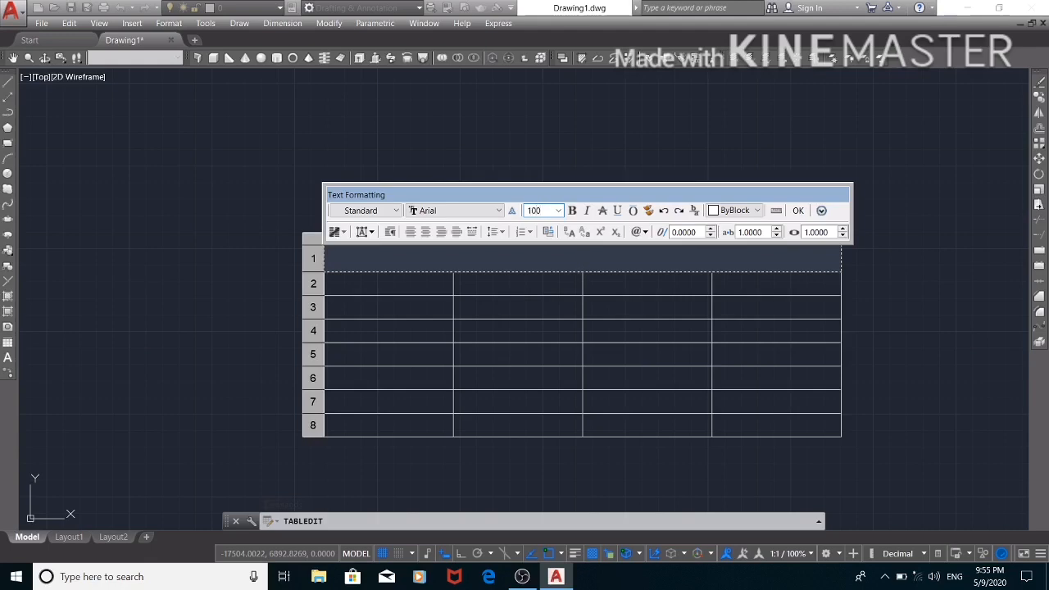
{"action": "key", "text": "Return"}
{"action": "type", "text": "AB"}
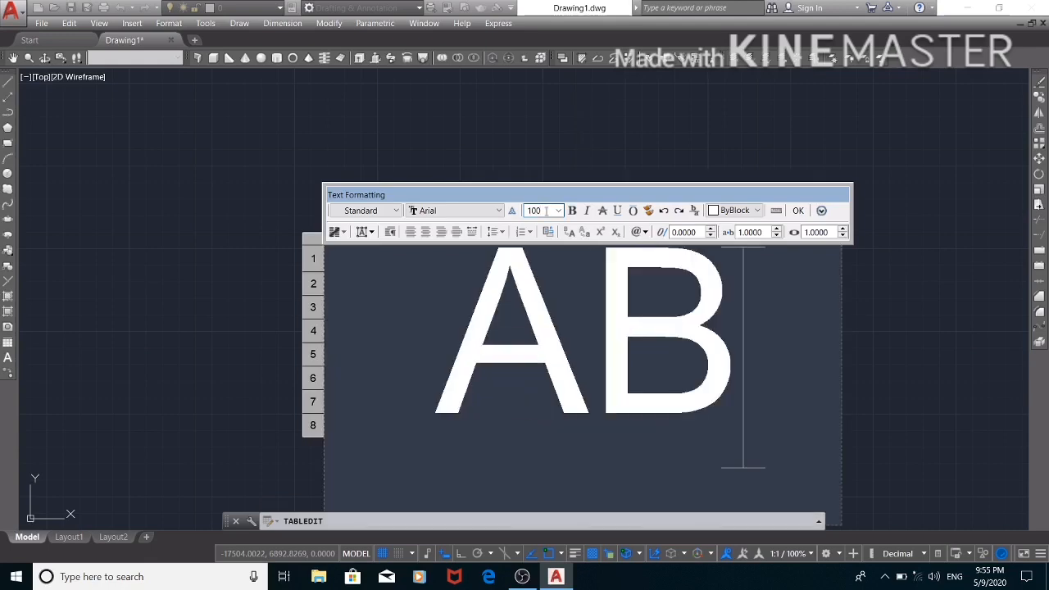
{"action": "type", "text": "C"}
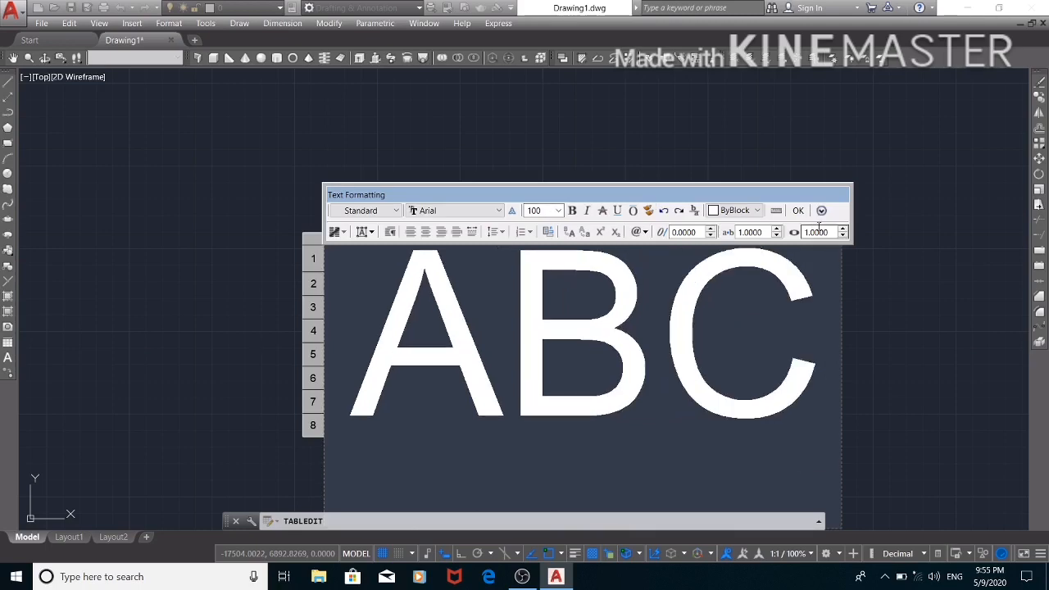
{"action": "left_click", "coordinate": [798, 211]}
{"action": "scroll", "coordinate": [740, 345], "scroll_direction": "down", "scroll_amount": 8}
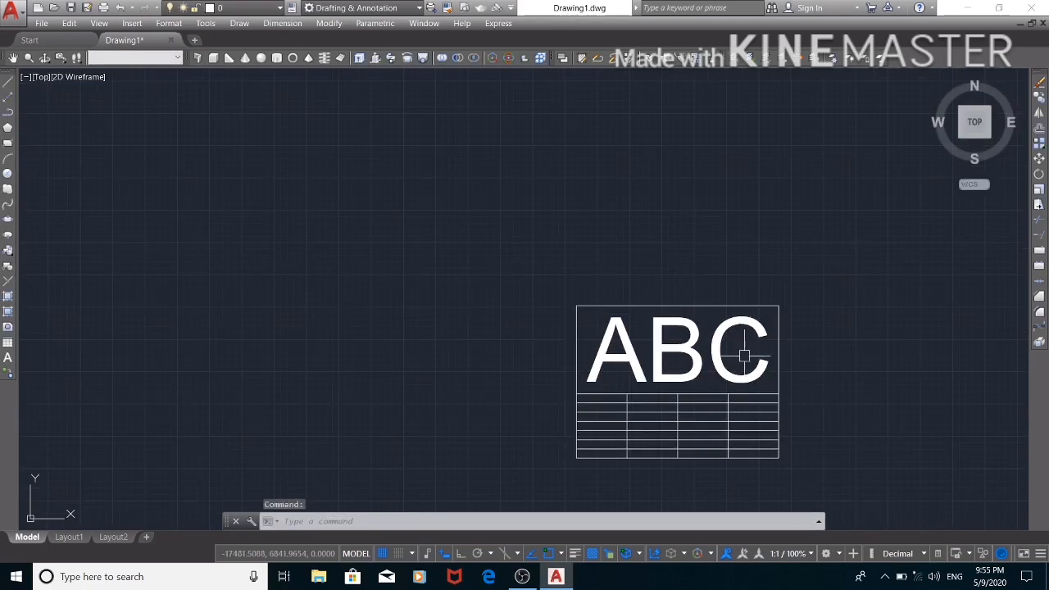
{"action": "scroll", "coordinate": [755, 422], "scroll_direction": "up", "scroll_amount": 4}
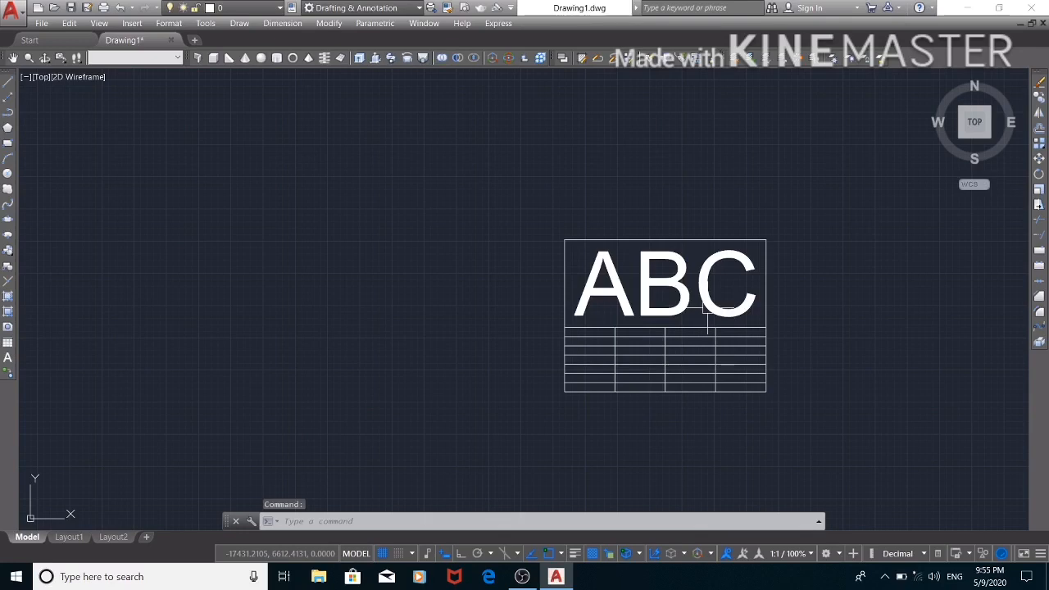
{"action": "scroll", "coordinate": [685, 332], "scroll_direction": "up", "scroll_amount": 2}
{"action": "left_click", "coordinate": [537, 349]}
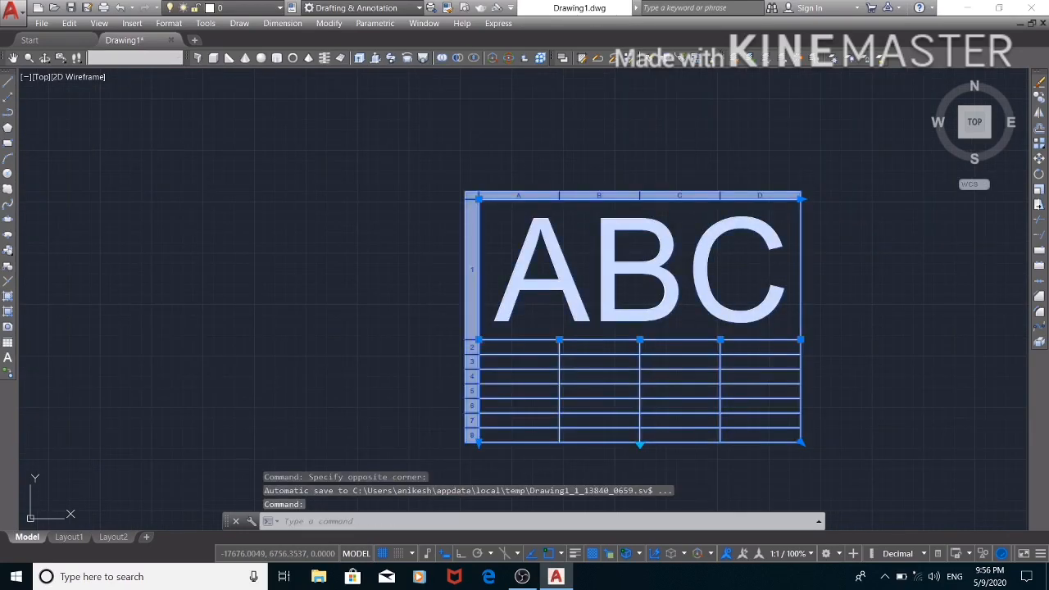
{"action": "key", "text": "ctrl+1"}
{"action": "key", "text": "Escape"}
{"action": "left_click", "coordinate": [538, 350]}
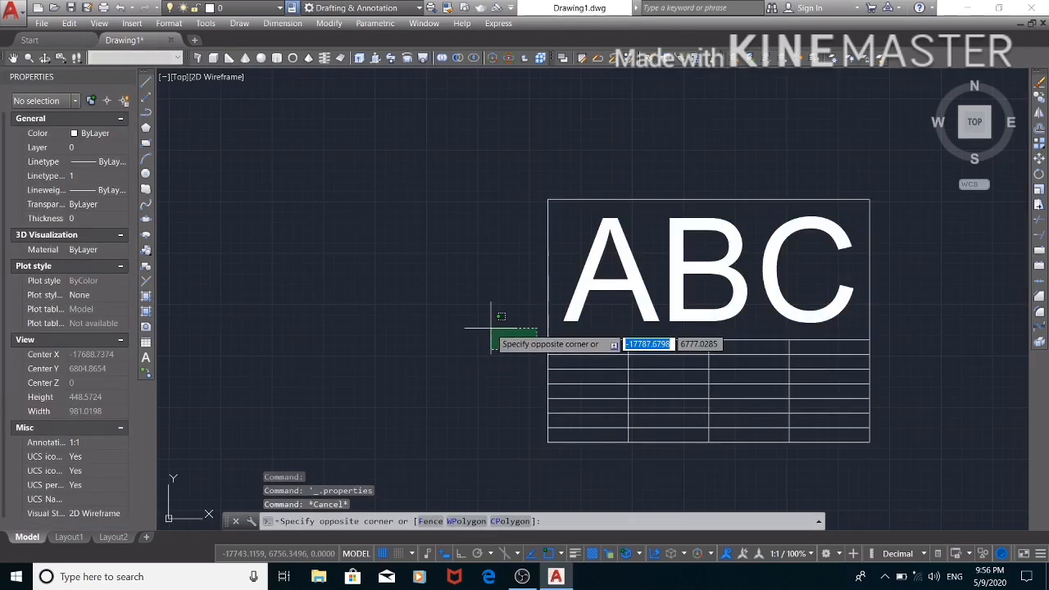
{"action": "key", "text": "Escape"}
{"action": "left_click", "coordinate": [130, 78]}
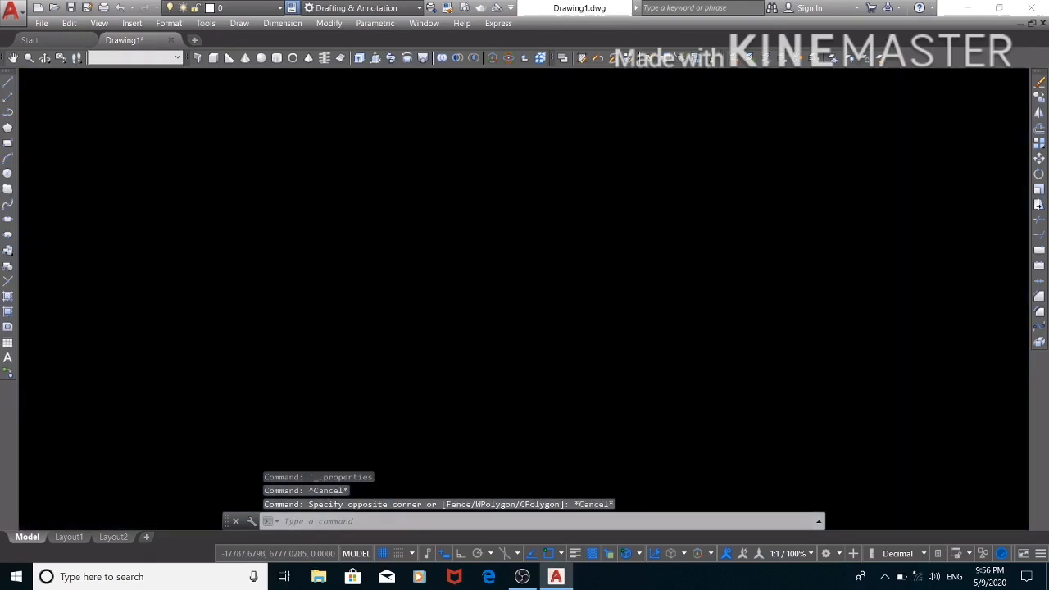
Step: Enter GHTFHFT and HGHGFH in the first two cells of table row 2 and finish the cell editing
{"action": "scroll", "coordinate": [565, 369], "scroll_direction": "up", "scroll_amount": 3}
{"action": "double_click", "coordinate": [523, 337]}
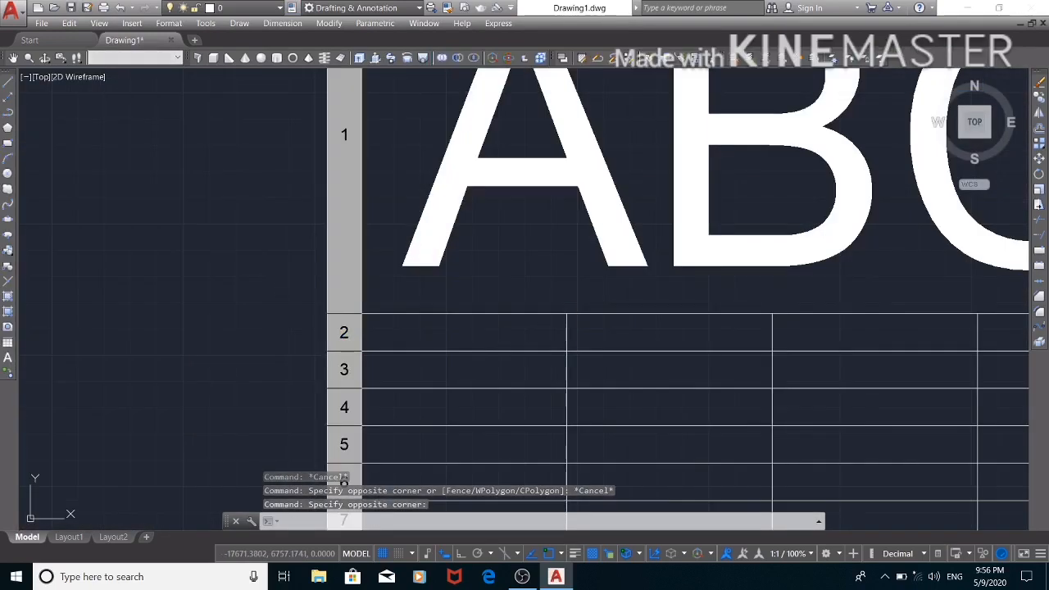
{"action": "type", "text": "GHTFHFT"}
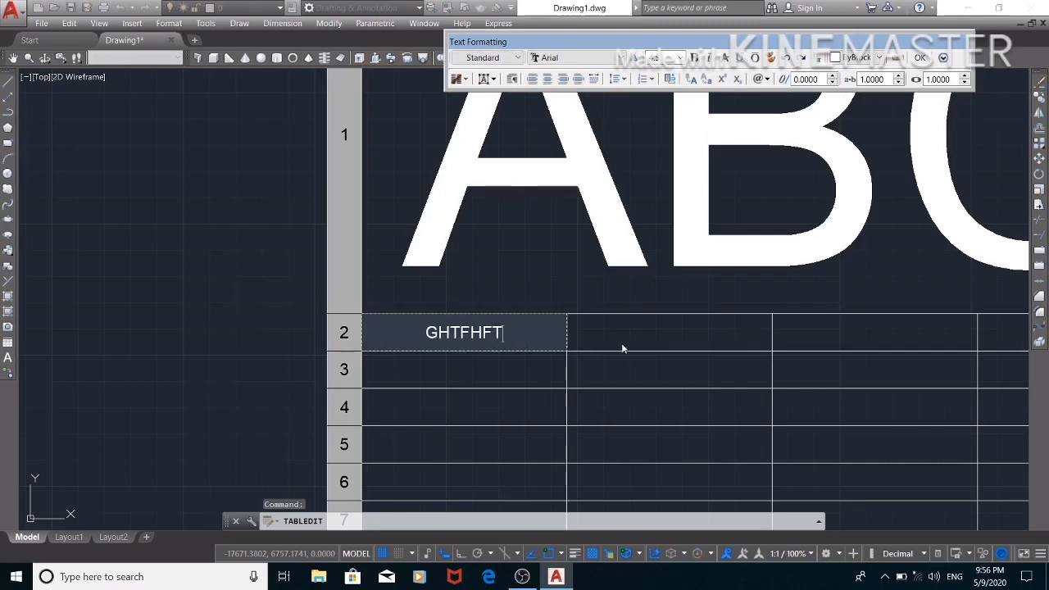
{"action": "left_click", "coordinate": [623, 339]}
{"action": "left_click", "coordinate": [624, 338]}
{"action": "type", "text": "HGHGFH"}
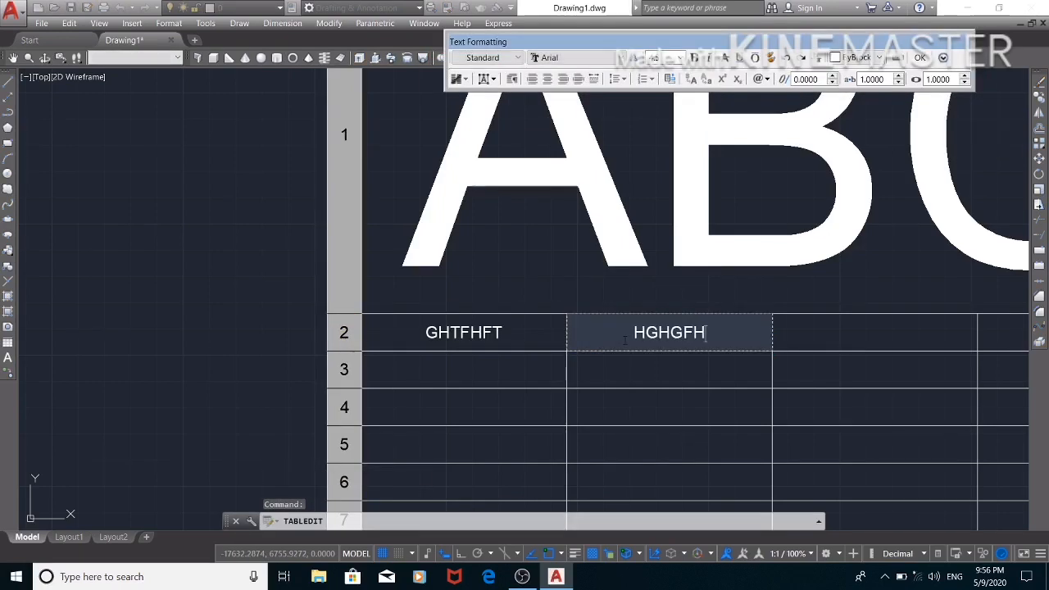
{"action": "scroll", "coordinate": [828, 238], "scroll_direction": "down", "scroll_amount": 5}
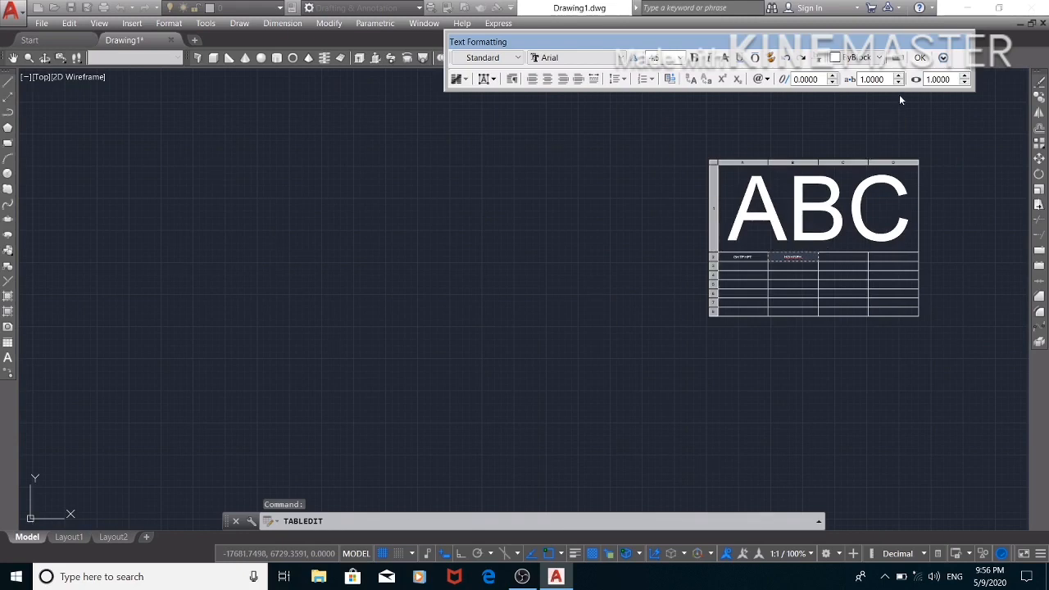
{"action": "left_click", "coordinate": [921, 59]}
Step: Select the whole table with a crossing window and erase it
{"action": "left_click_drag", "start_coordinate": [920, 363], "coordinate": [658, 150]}
{"action": "key", "text": "Delete"}
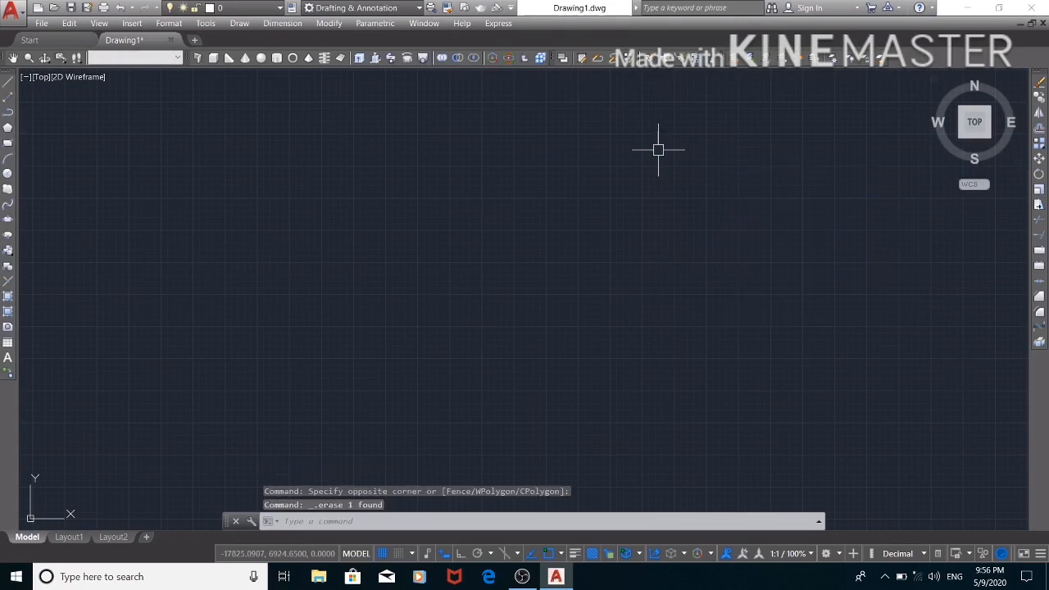
{"action": "scroll", "coordinate": [578, 214], "scroll_direction": "up", "scroll_amount": 2}
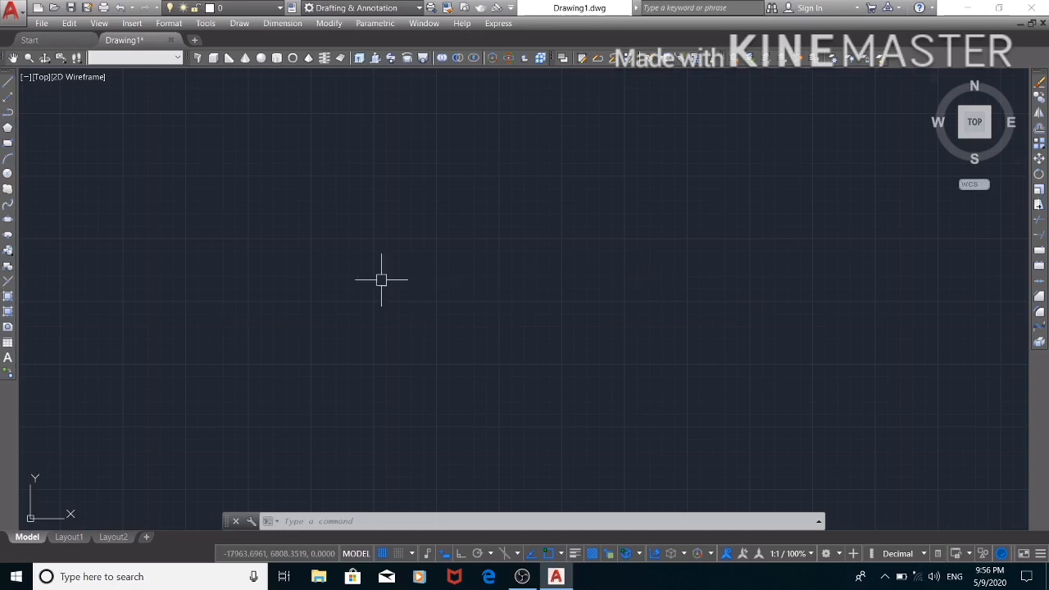
{"action": "key", "text": "Escape"}
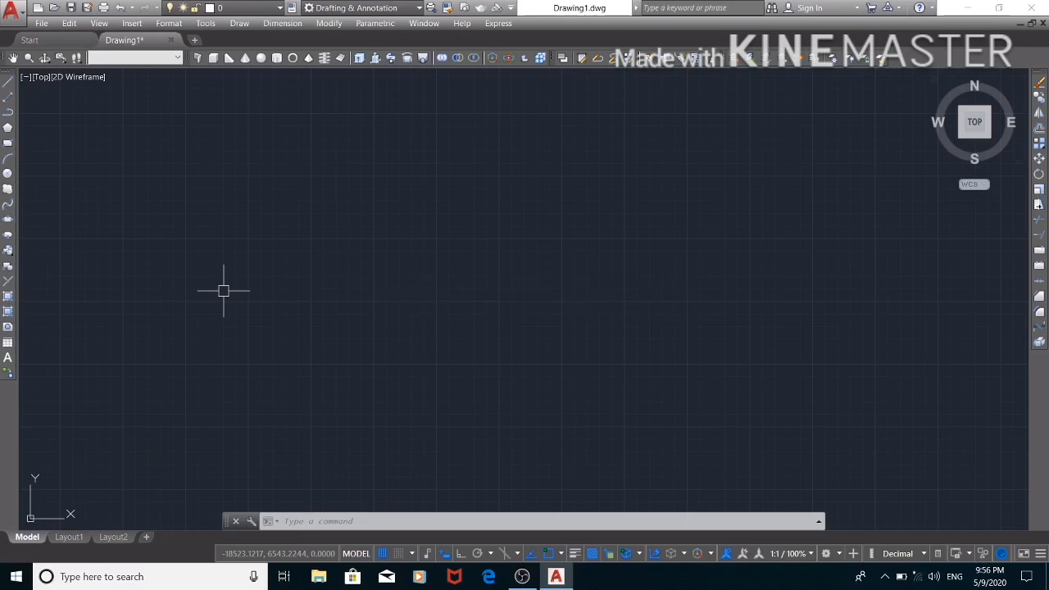
Step: Start a multiline text with MTEXT in a wide box across the empty drawing area and set its text height to 100
{"action": "type", "text": "MTEXT"}
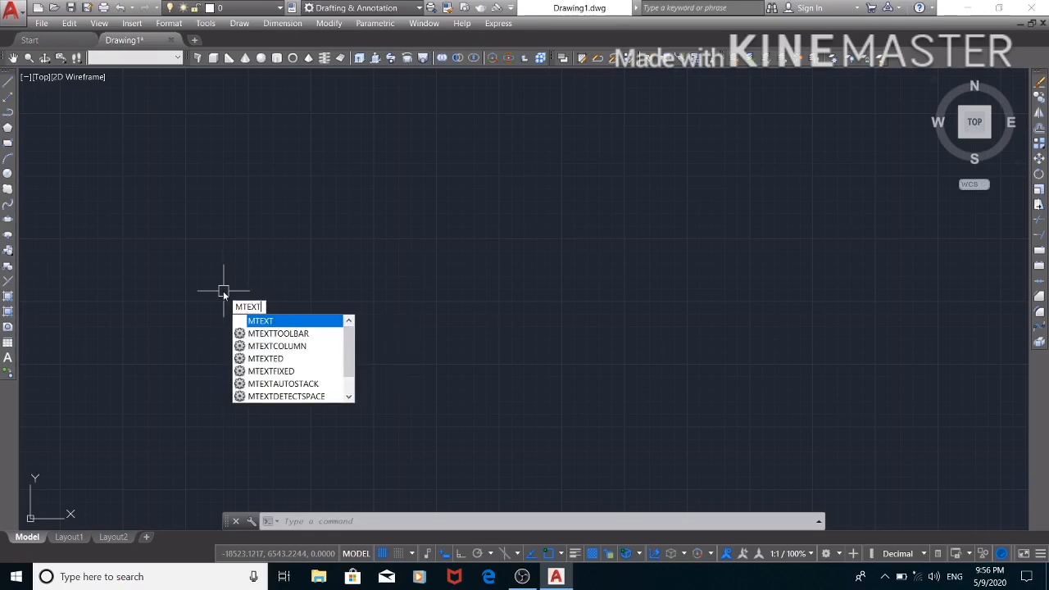
{"action": "left_click", "coordinate": [279, 322]}
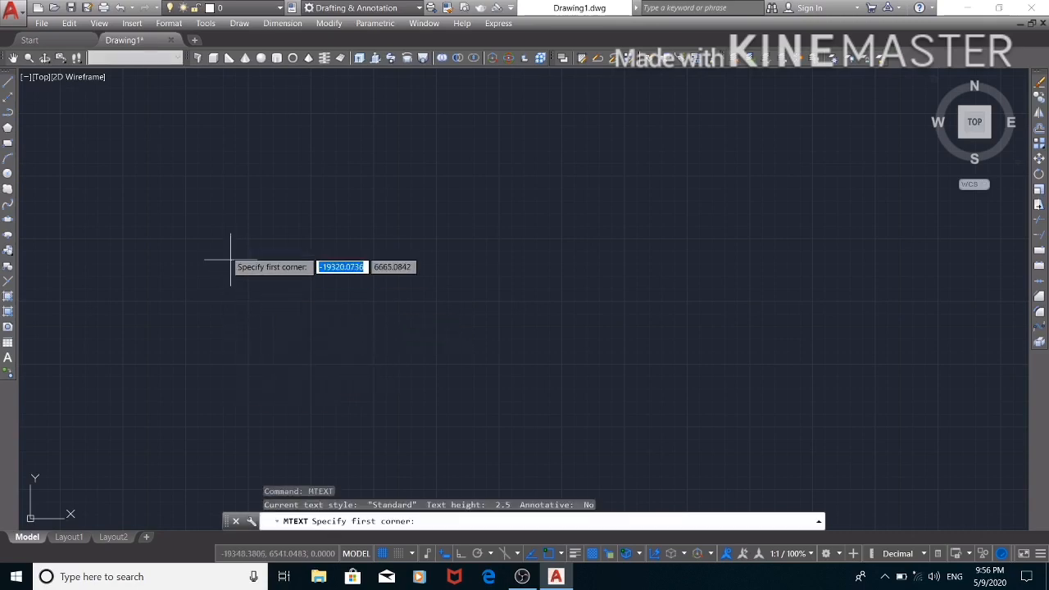
{"action": "left_click", "coordinate": [217, 232]}
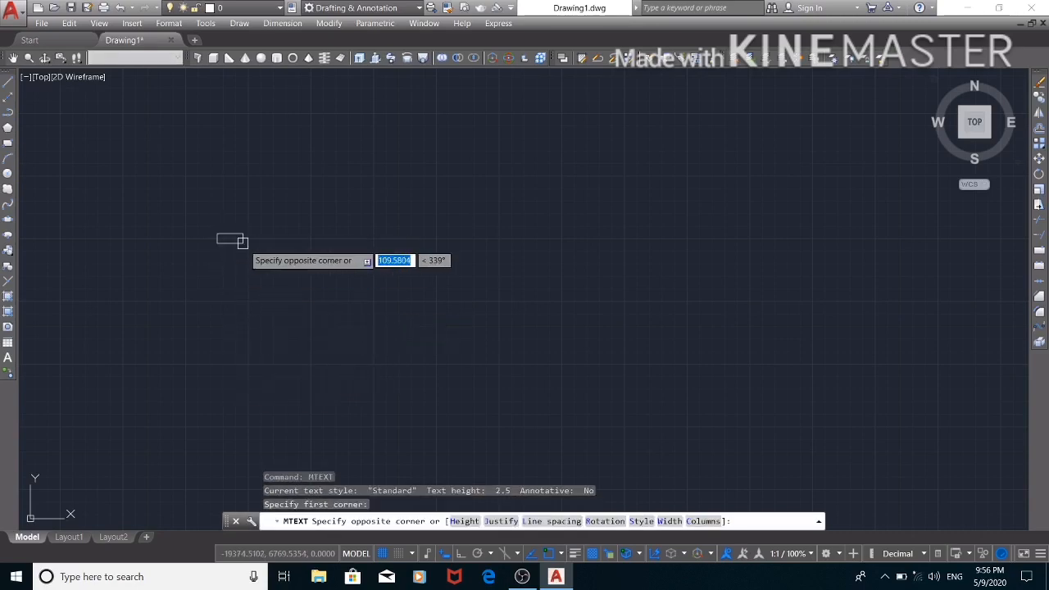
{"action": "left_click", "coordinate": [758, 371]}
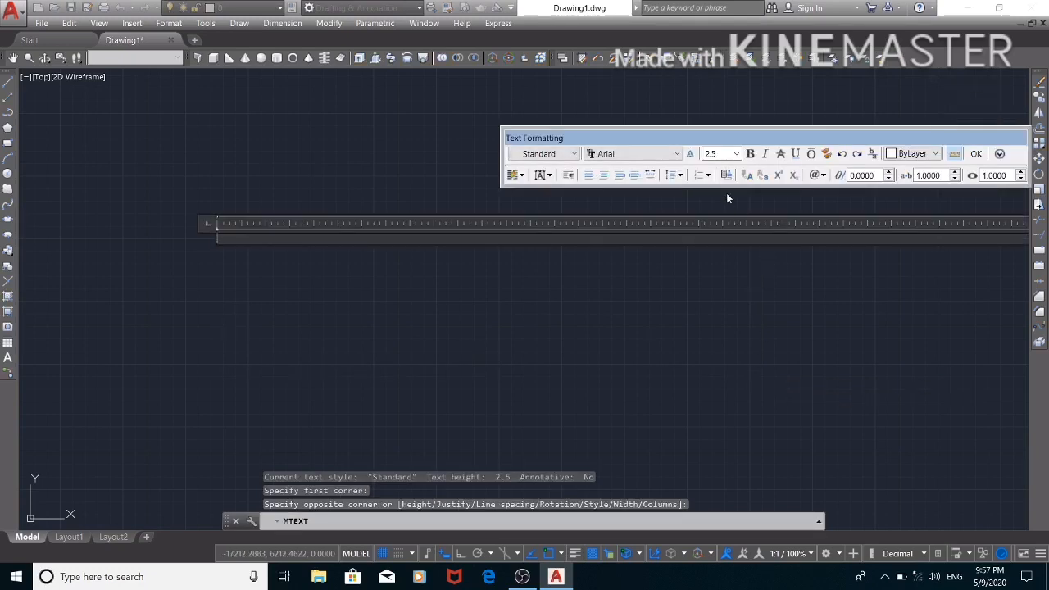
{"action": "left_click", "coordinate": [719, 154]}
{"action": "key", "text": "BackSpace"}
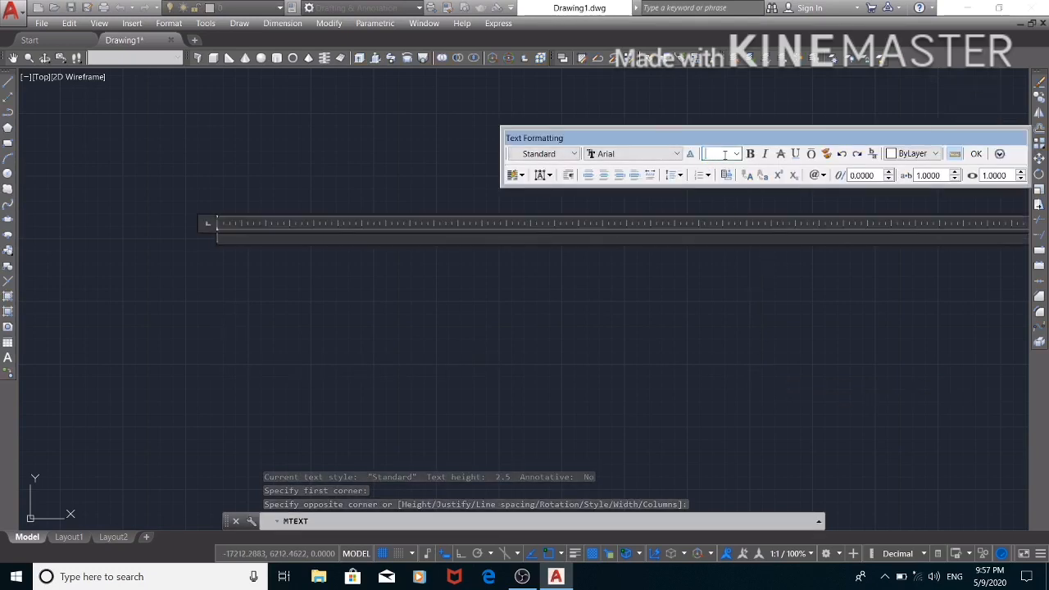
{"action": "type", "text": "100"}
{"action": "key", "text": "Return"}
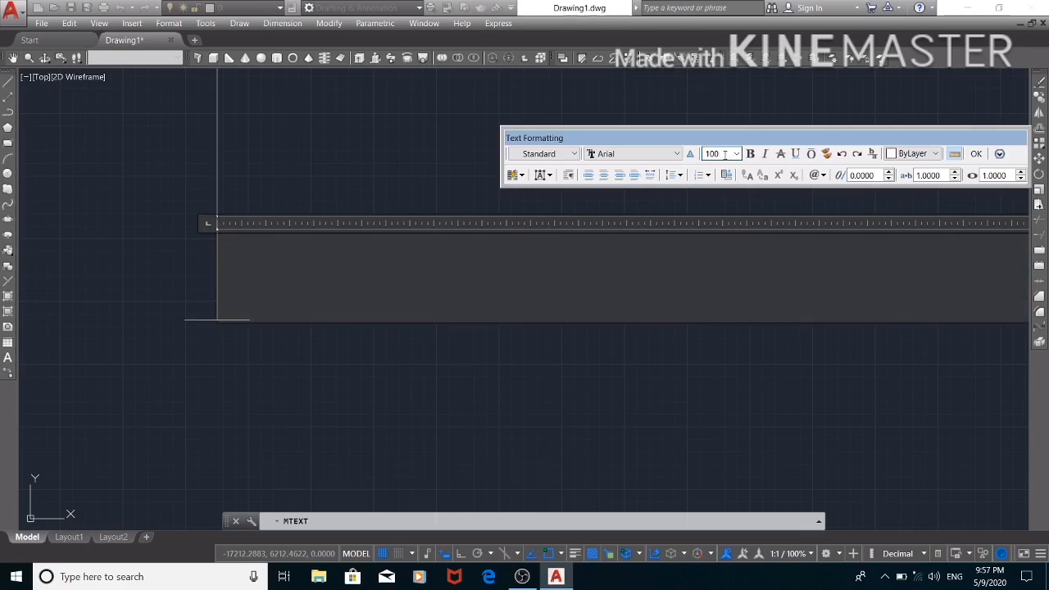
Step: Enter the person's full name in capitals as the multiline text, finish it and fit it in the top view
{"action": "type", "text": "AN"}
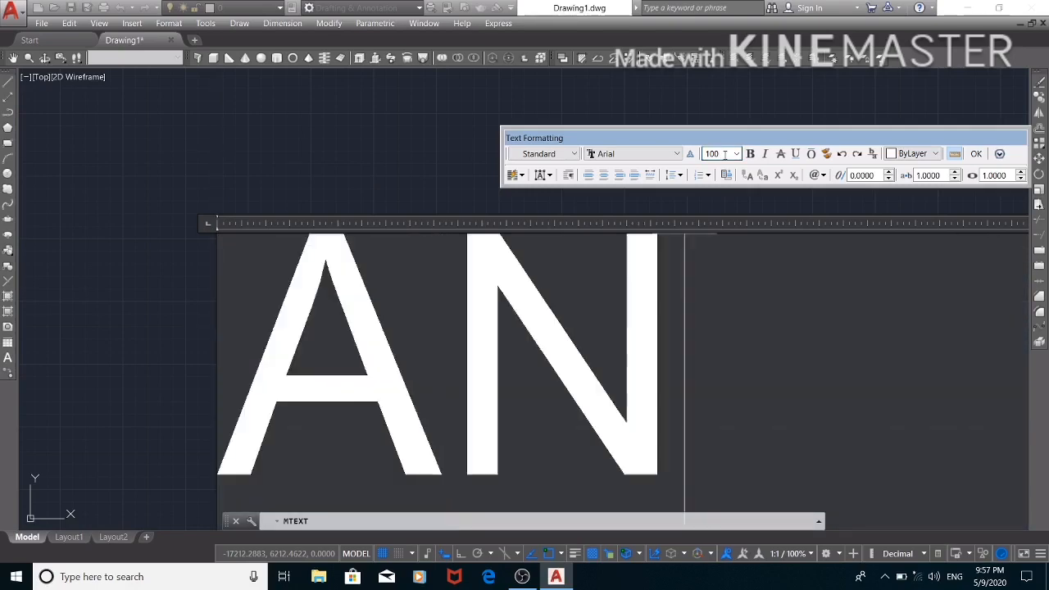
{"action": "type", "text": "IKESH "}
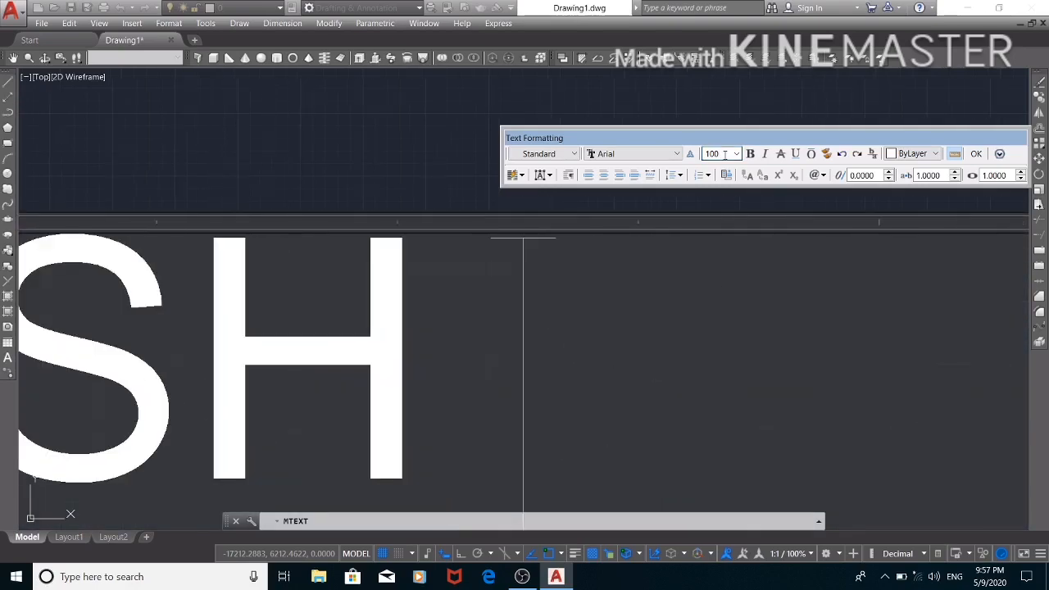
{"action": "type", "text": "AND"}
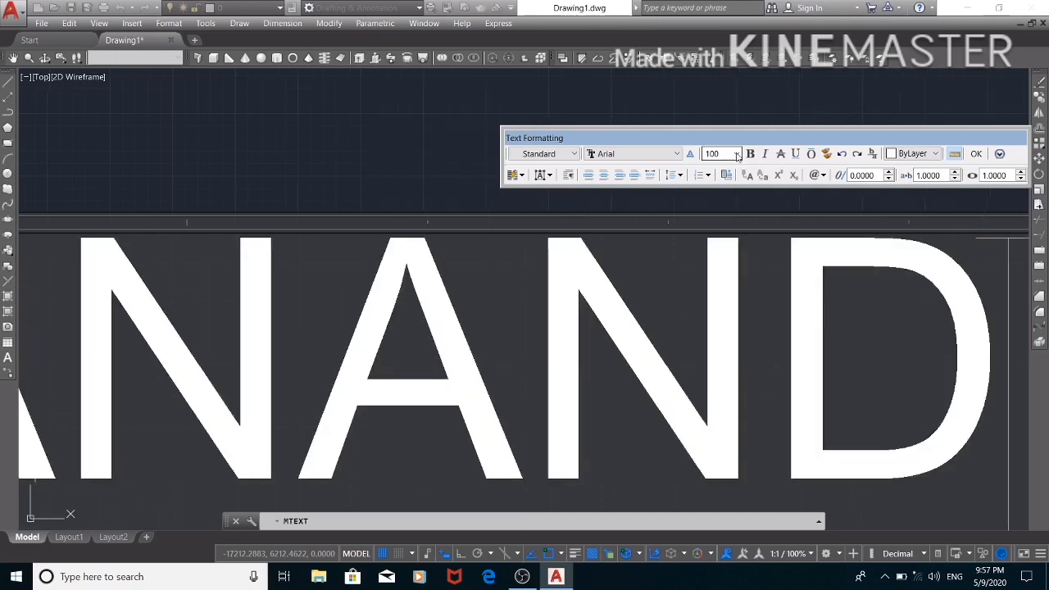
{"action": "left_click", "coordinate": [976, 154]}
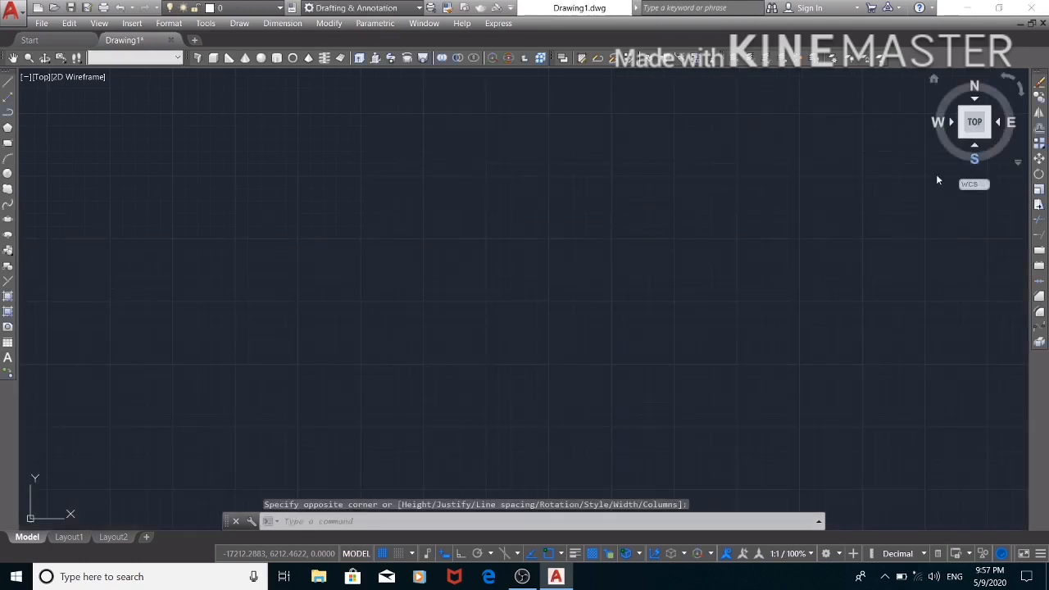
{"action": "left_click", "coordinate": [972, 124]}
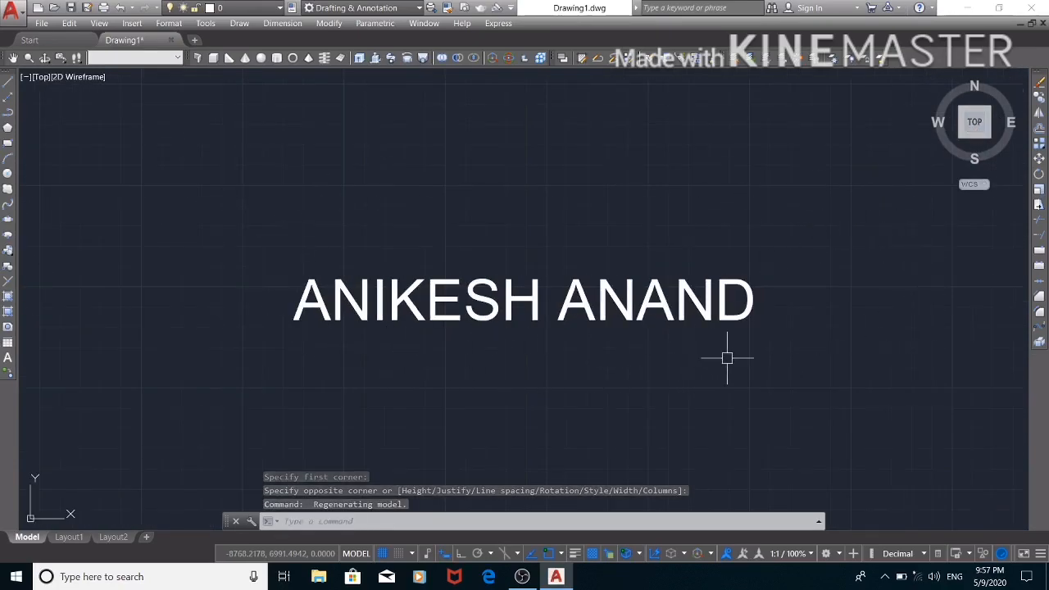
Step: Select the multiline text with a crossing window and erase it
{"action": "left_click", "coordinate": [808, 357]}
{"action": "left_click", "coordinate": [244, 222]}
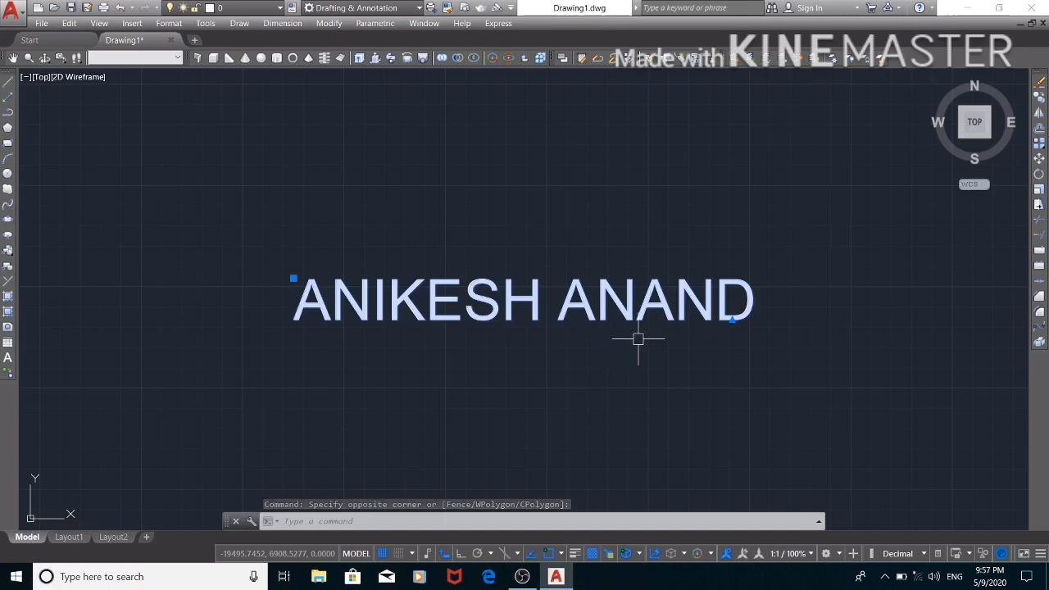
{"action": "key", "text": "Delete"}
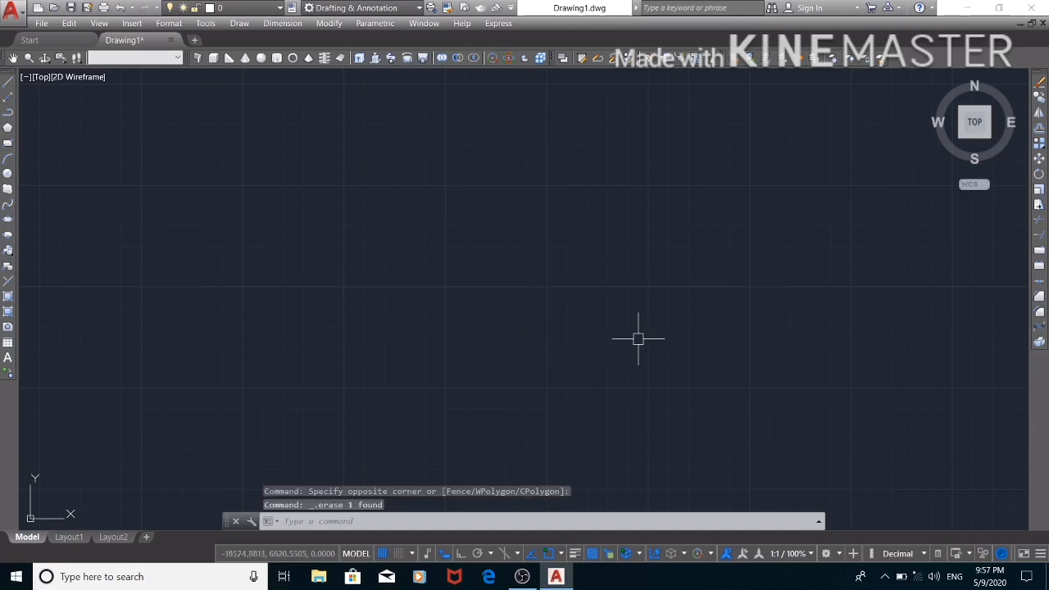